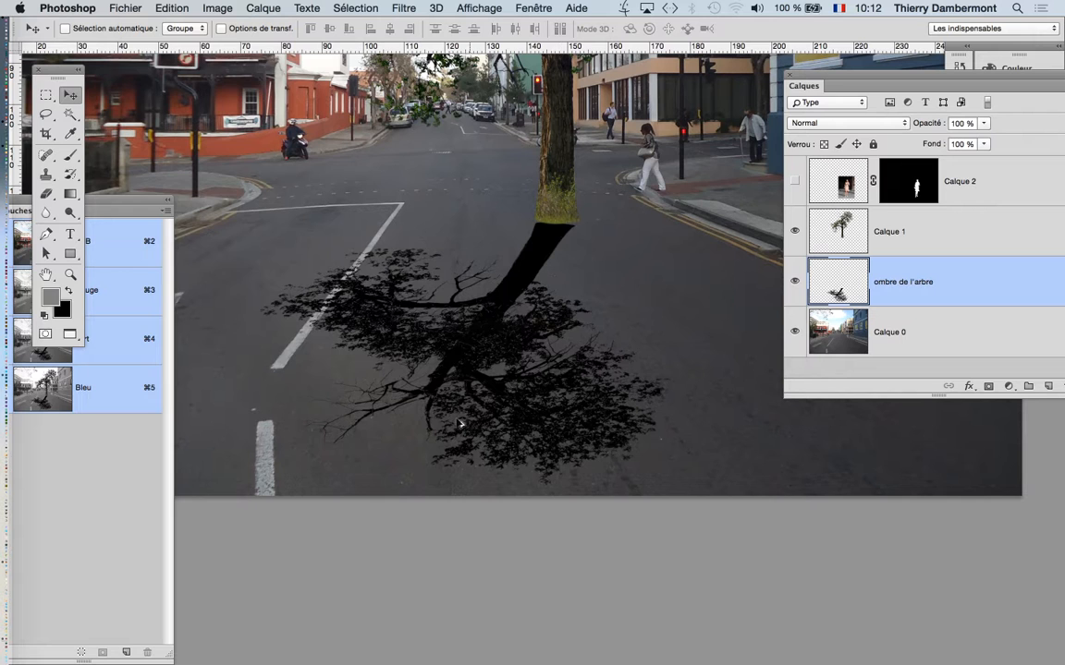
Step: Switch to Firefox and search Google Images for "cast shadow"
scroll(438, 432, up, 3)
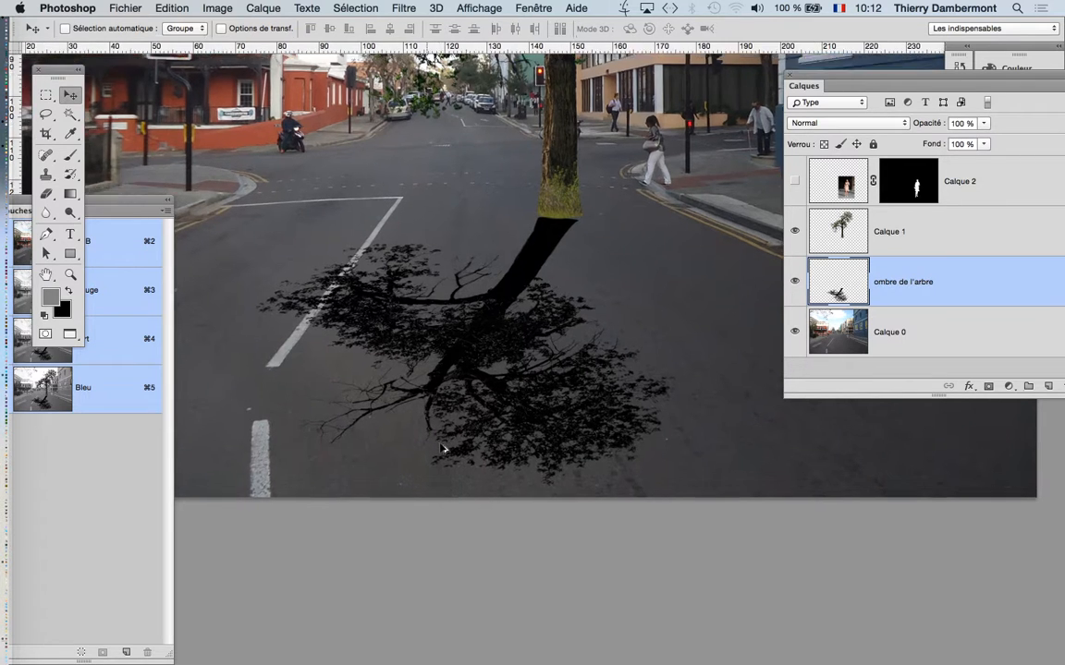
scroll(442, 444, down, 2)
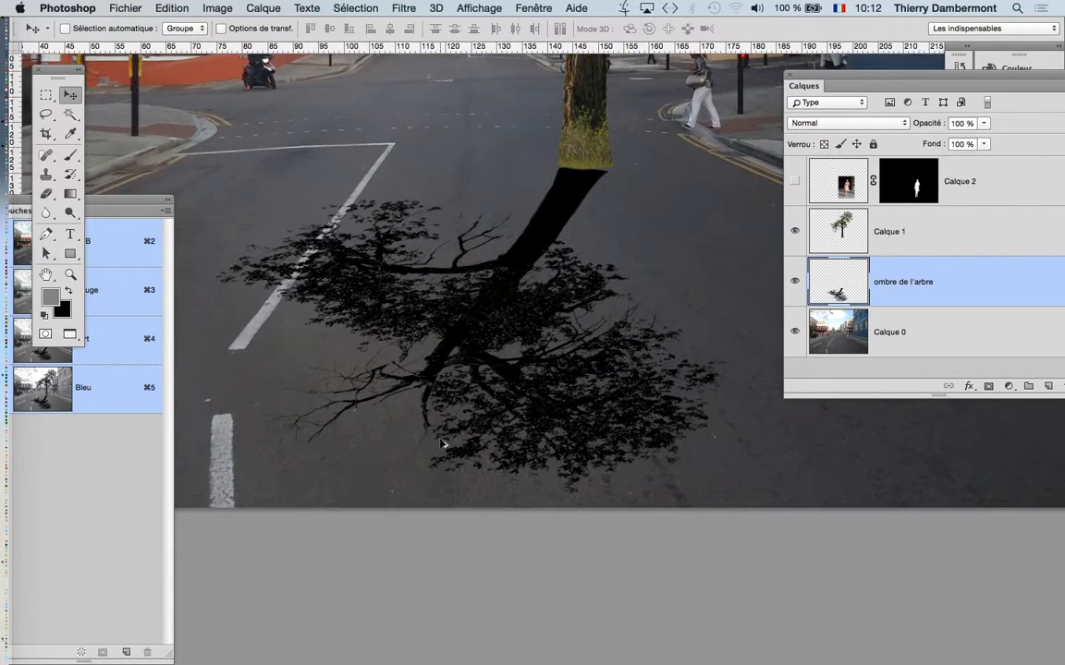
mouse_move(4, 569)
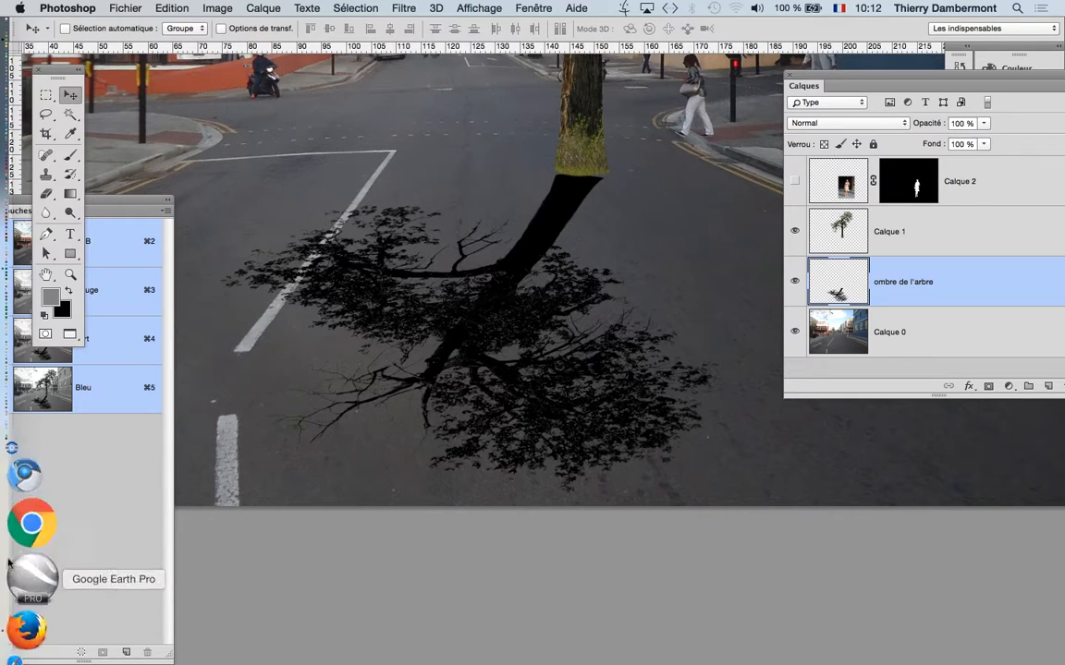
click(21, 566)
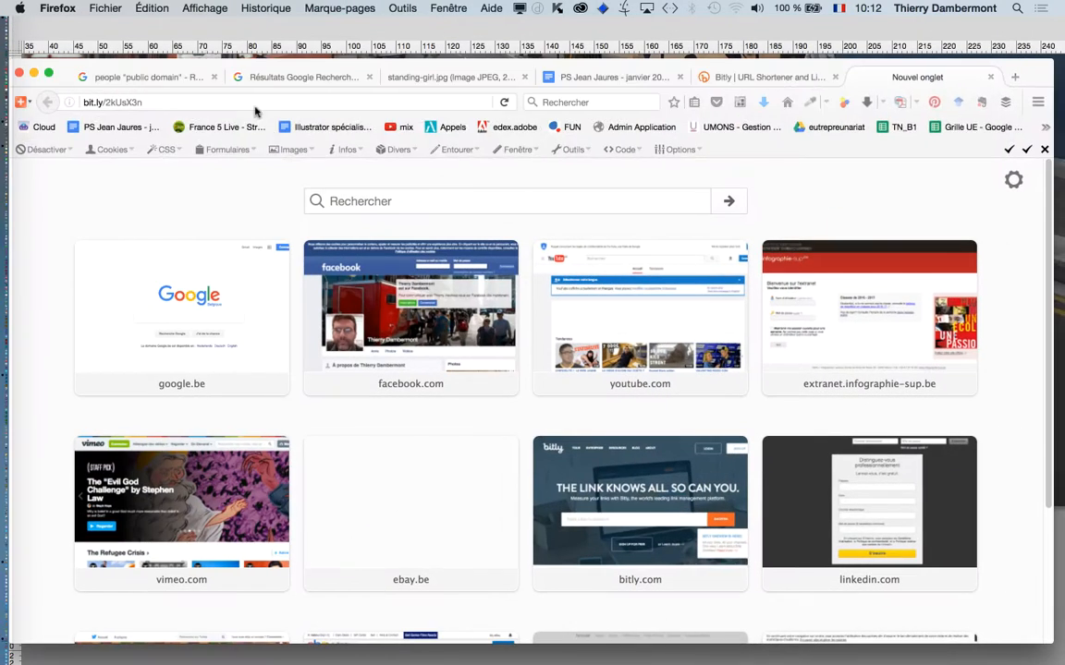
click(146, 282)
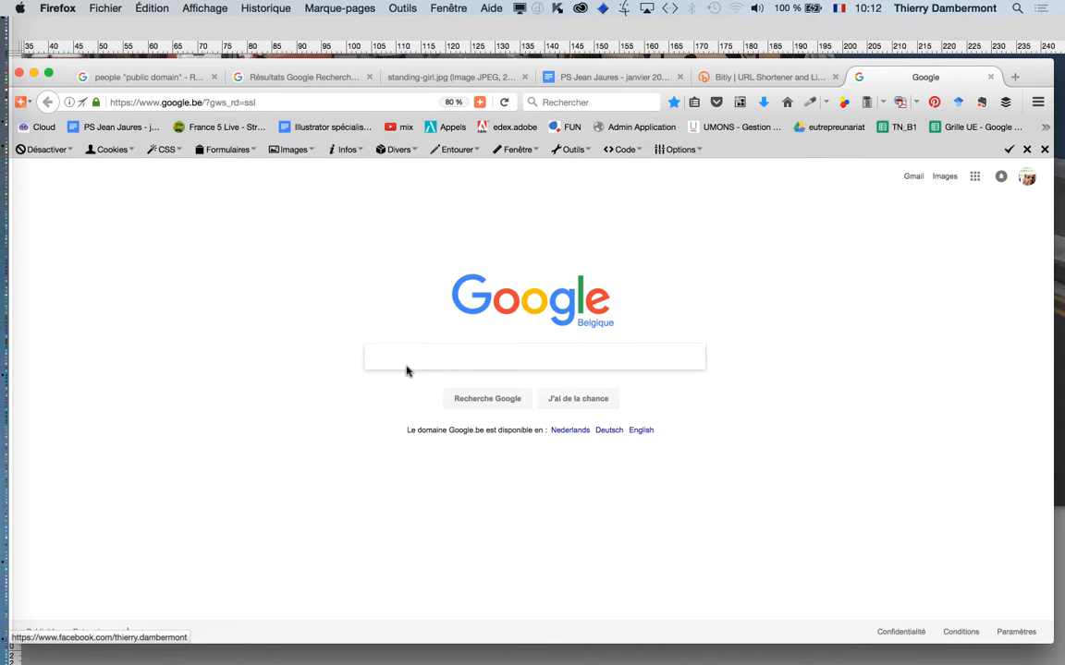
text(cast shad)
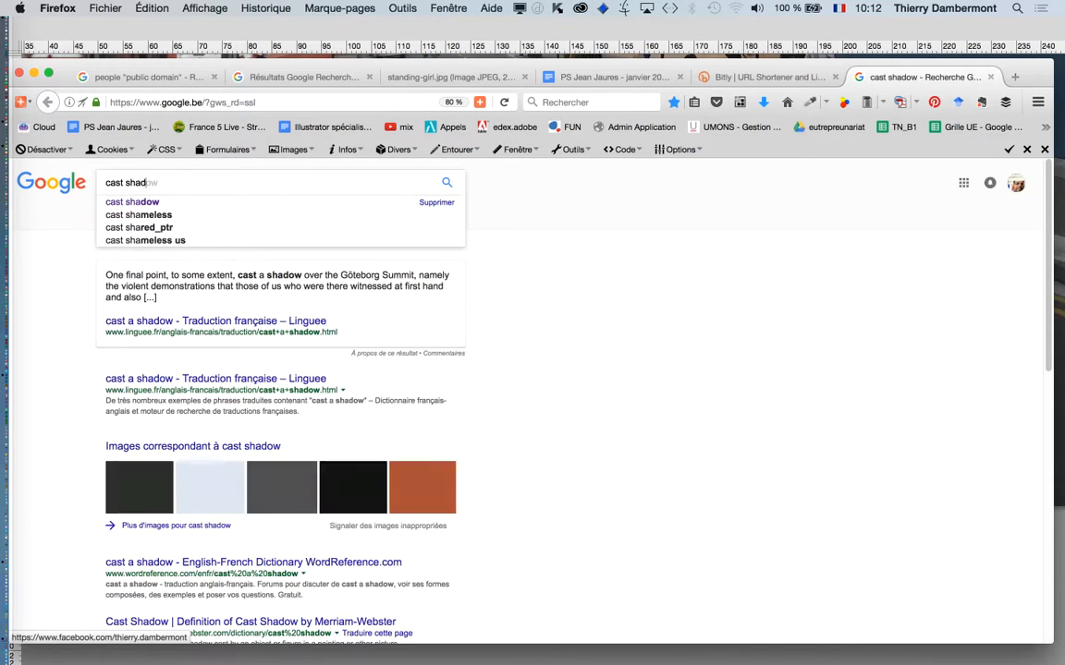
text(ow)
key(Return)
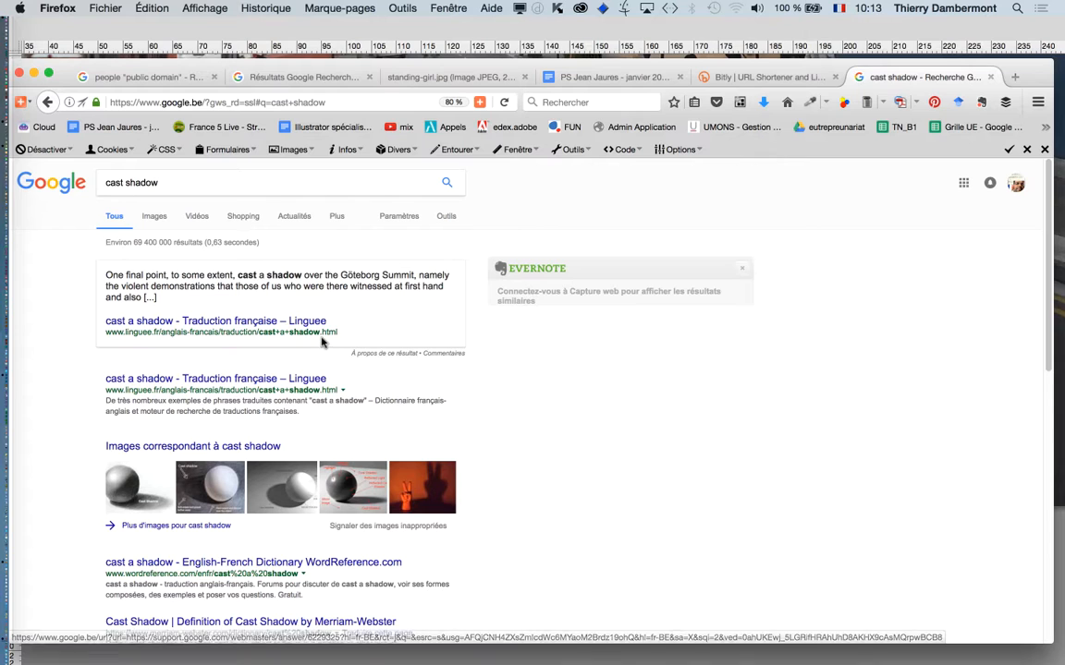
click(155, 219)
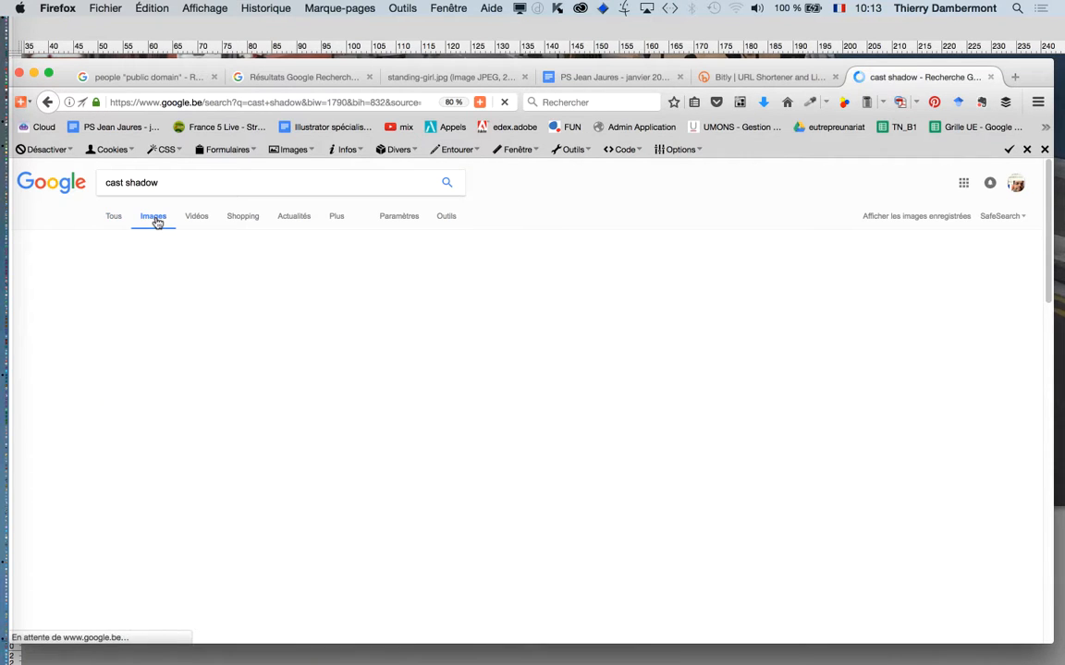
Step: Browse the cast shadow image results to examine how shadow edges change with distance from the object, and put the browser window away
scroll(573, 416, down, 3)
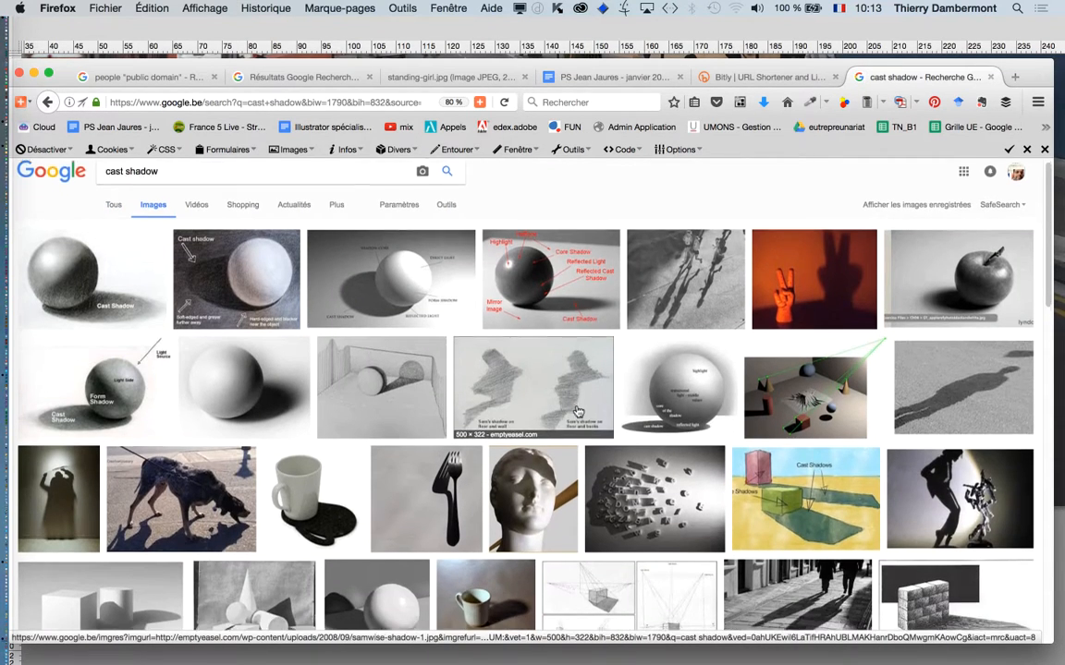
scroll(581, 412, down, 2)
scroll(568, 369, up, 4)
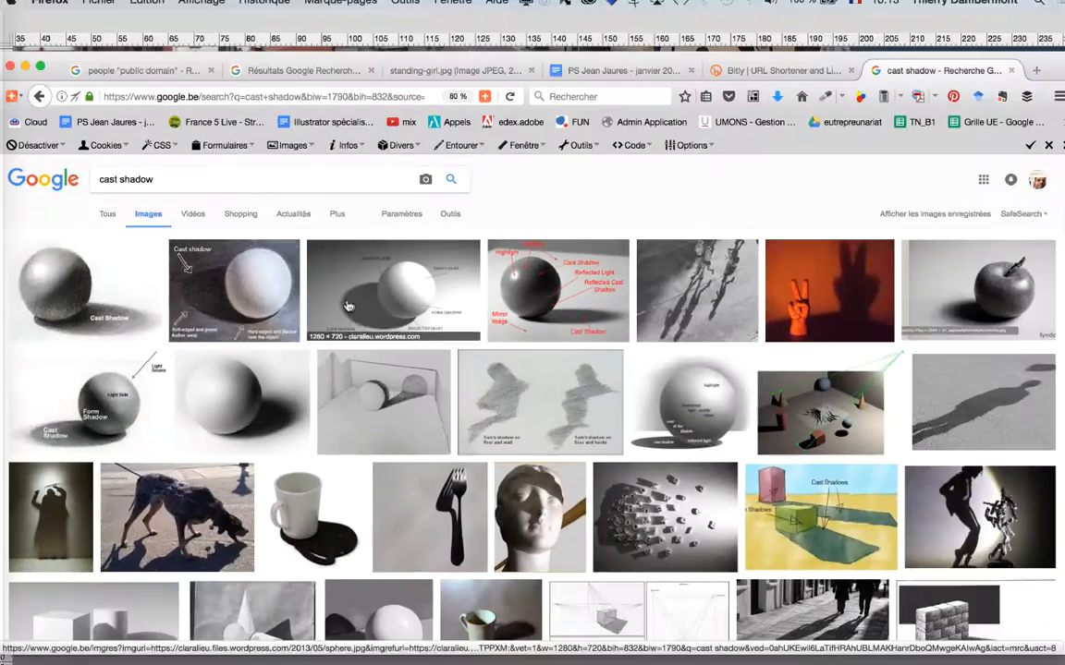
scroll(525, 393, down, 5)
scroll(525, 393, down, 8)
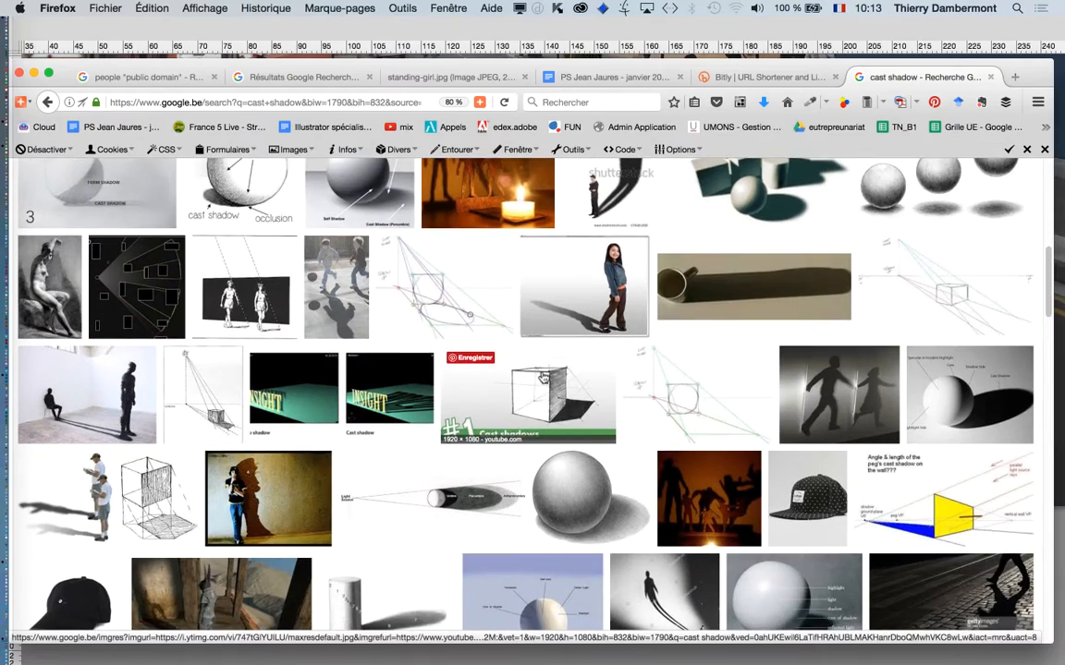
scroll(525, 393, down, 3)
scroll(543, 377, down, 5)
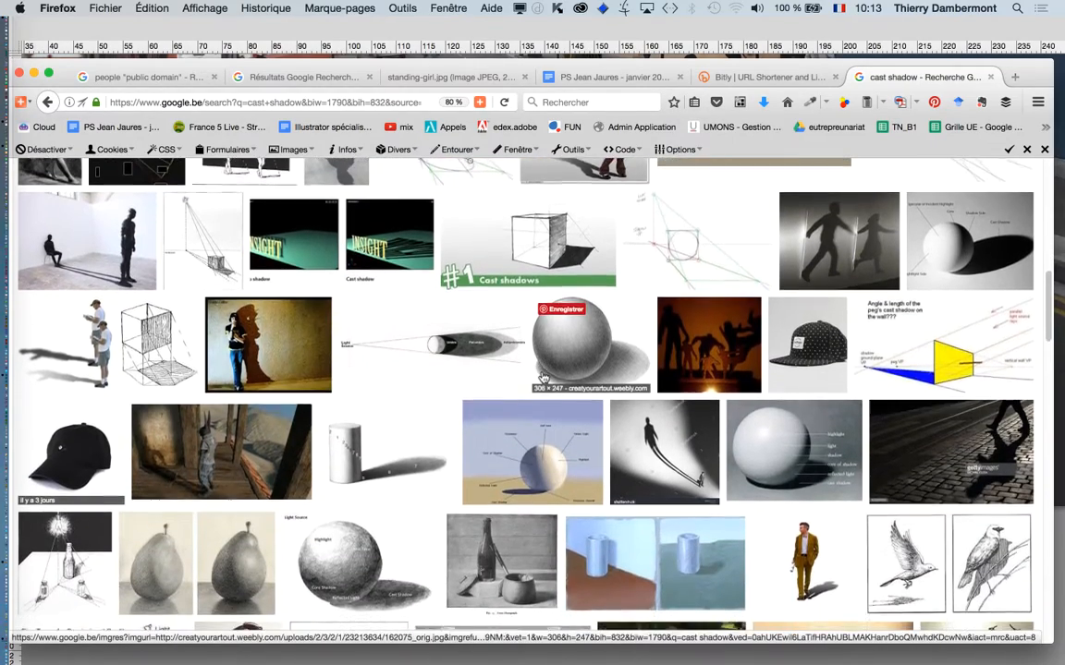
scroll(543, 377, down, 7)
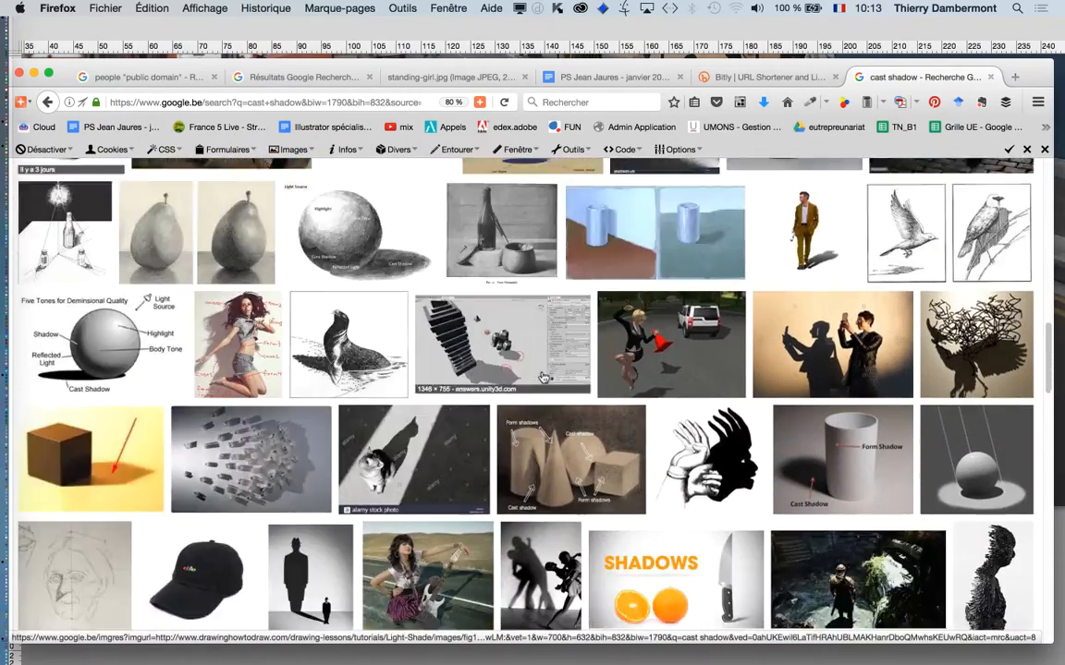
scroll(544, 377, down, 5)
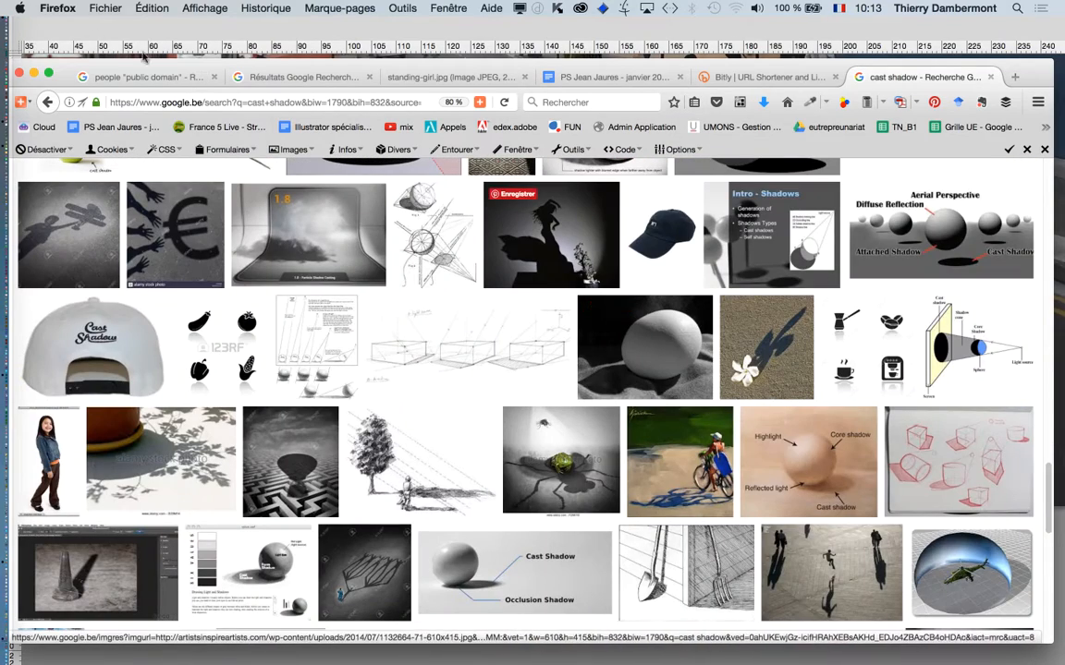
click(33, 73)
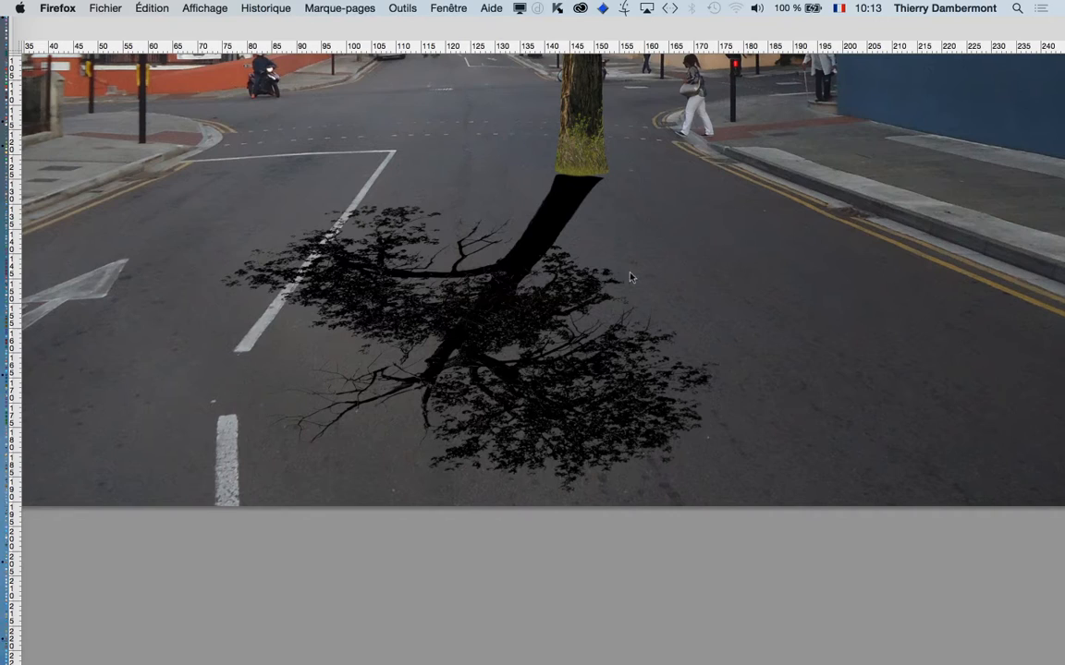
Step: Return to Photoshop and convert the "ombre de l'arbre" layer to a smart object
click(405, 552)
drag(846, 80, 764, 77)
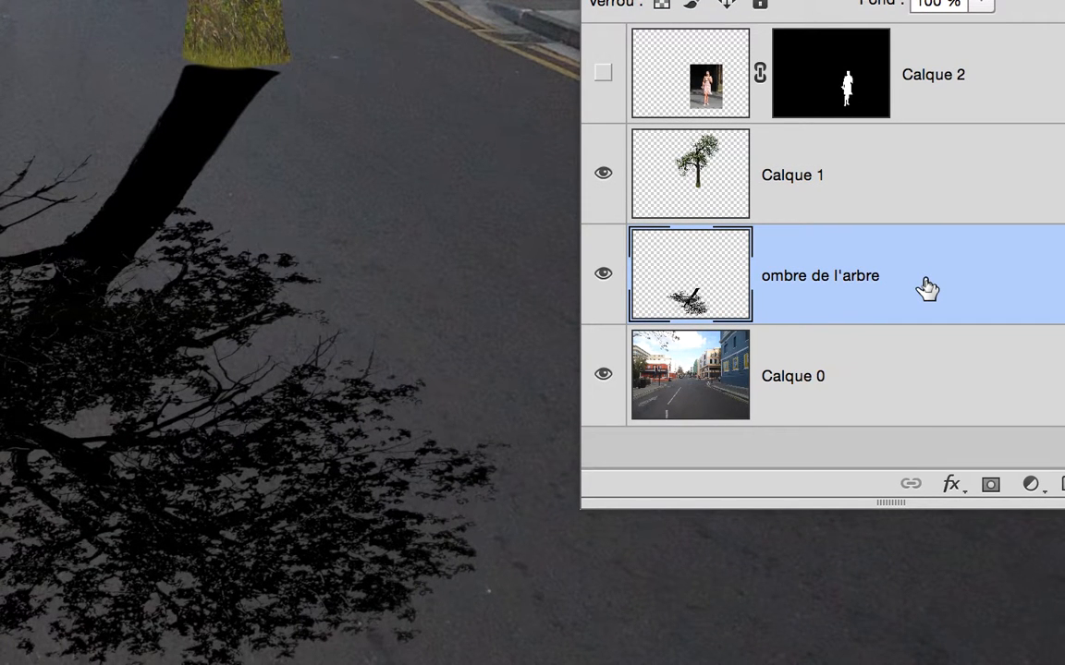
right_click(927, 290)
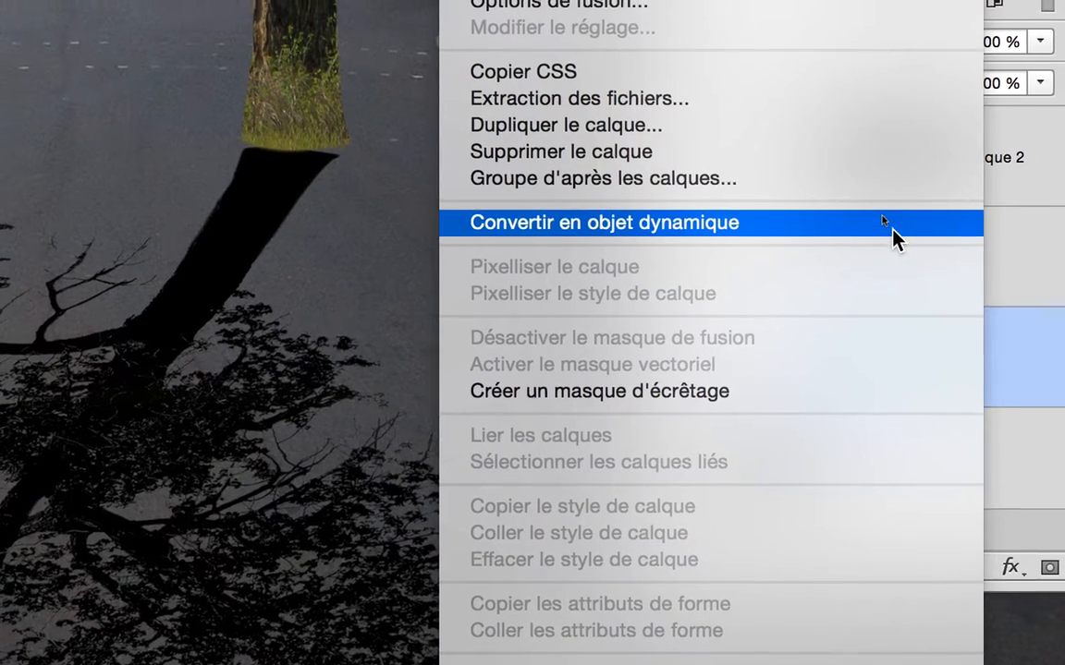
click(892, 231)
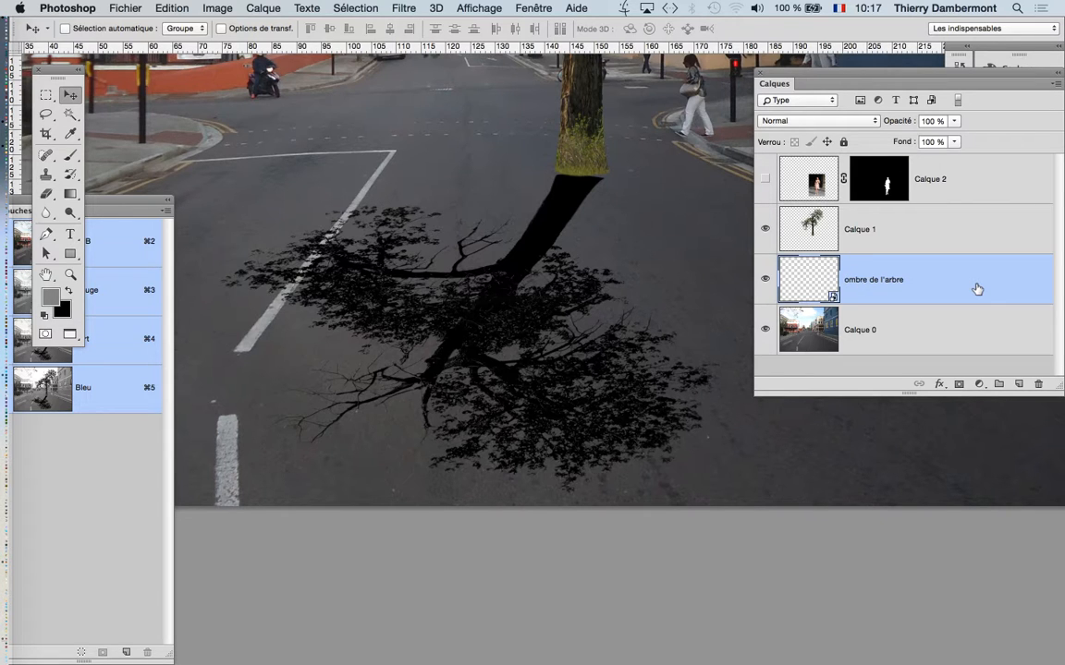
Step: Apply a Gaussian Blur with a radius of 16,2 pixels to the tree shadow as a smart filter
click(403, 7)
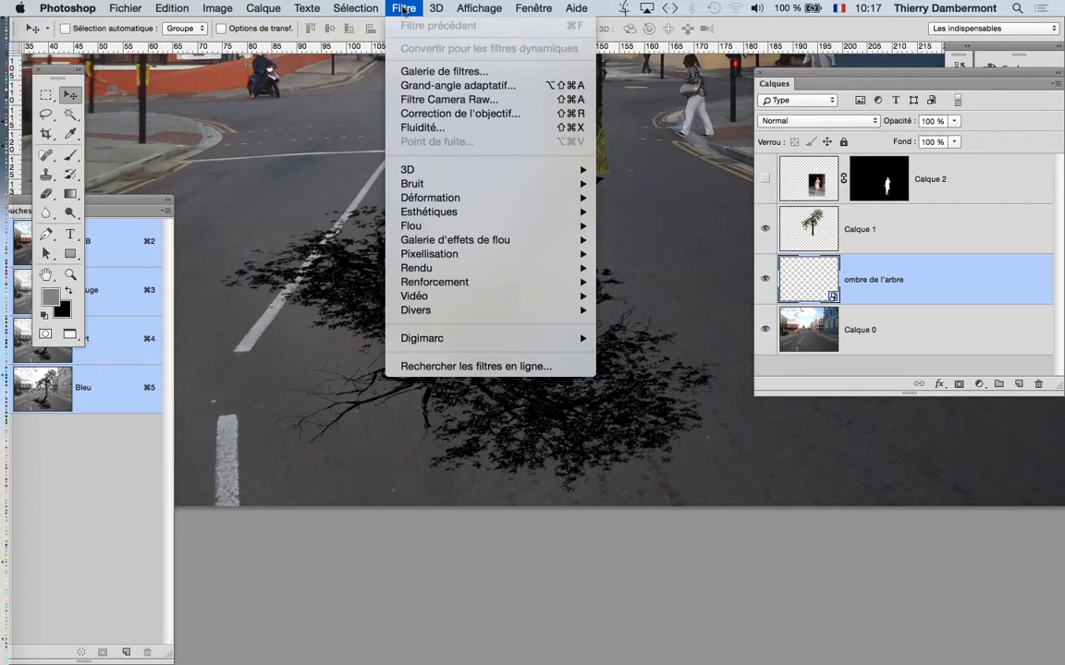
mouse_move(449, 229)
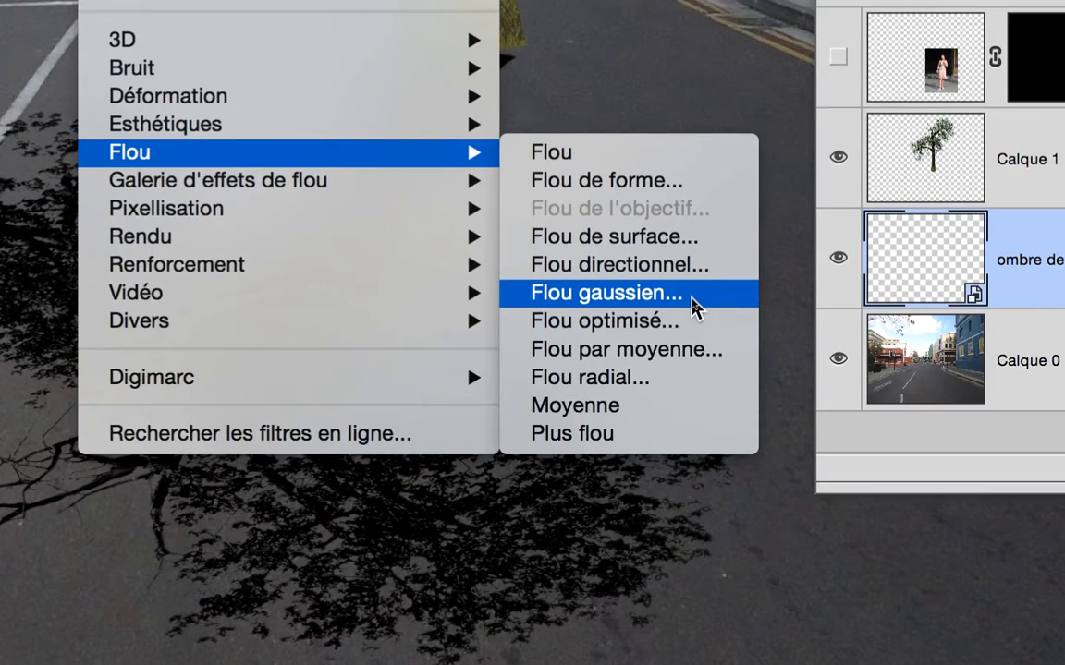
click(695, 308)
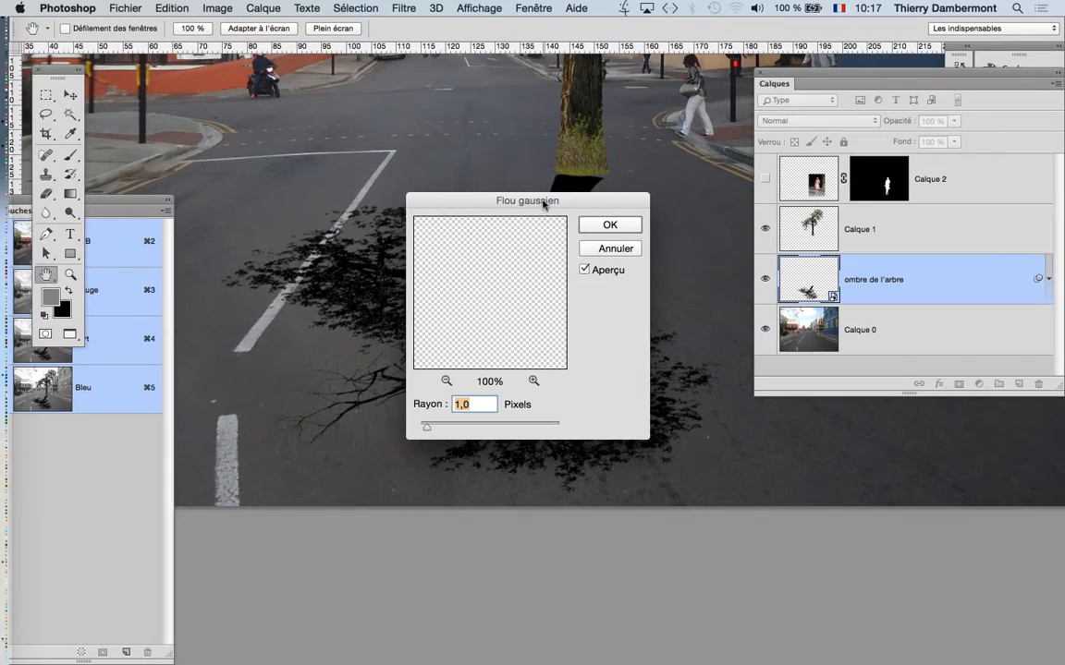
drag(392, 112, 712, 0)
drag(725, 50, 275, 41)
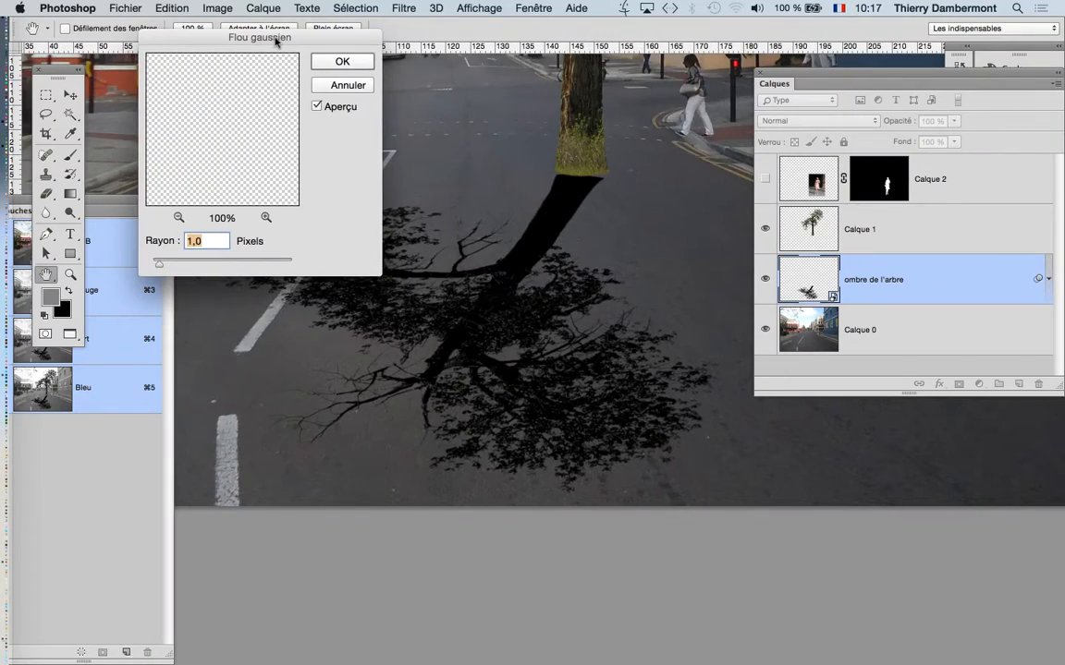
drag(161, 267, 211, 265)
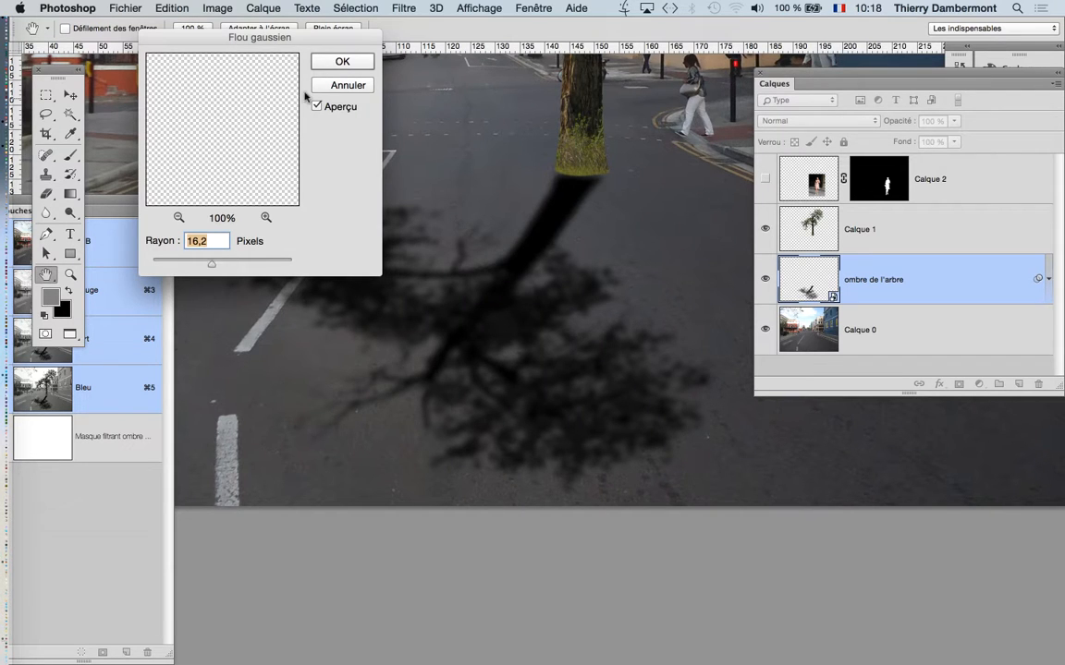
click(341, 63)
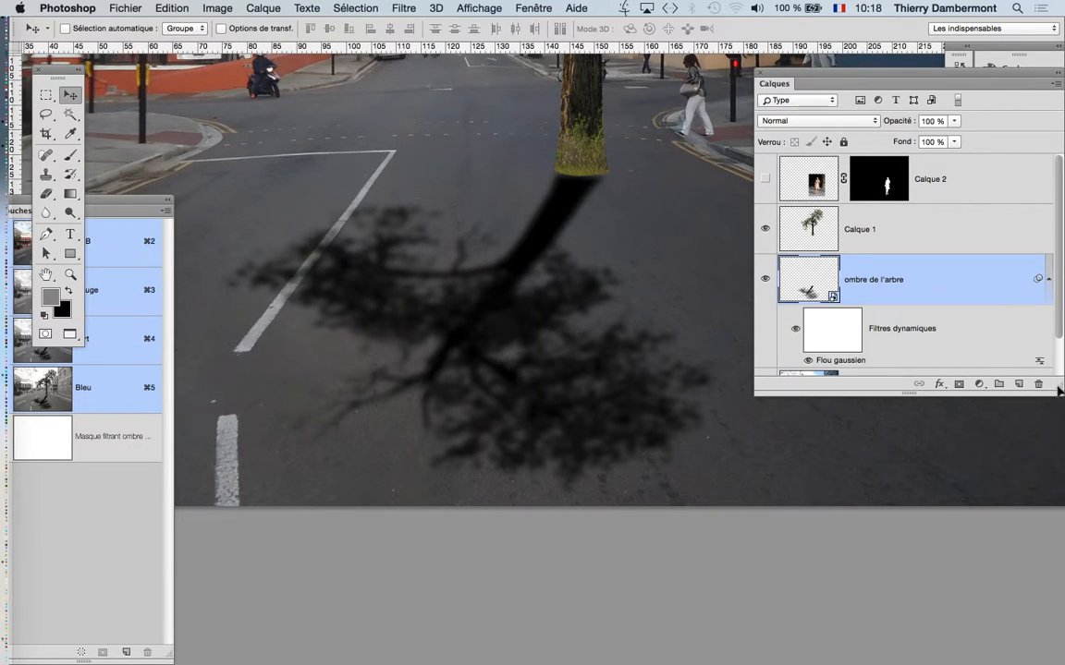
Step: Enlarge the layer list and compare the tree shadow with the Gaussian Blur smart filter disabled and enabled
drag(1058, 389, 1059, 490)
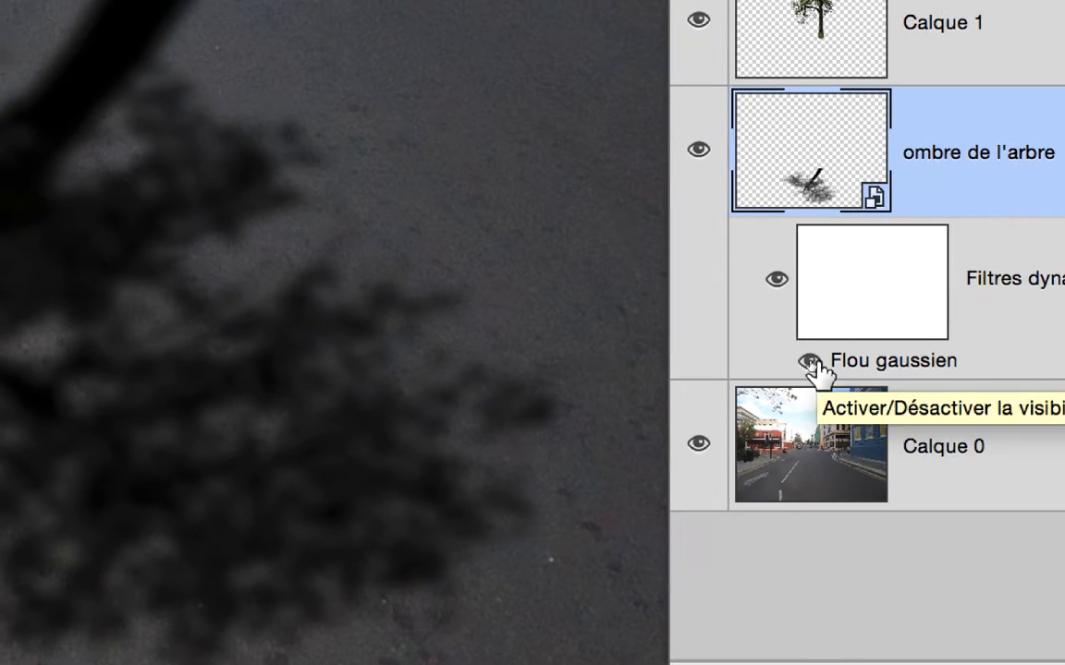
click(758, 351)
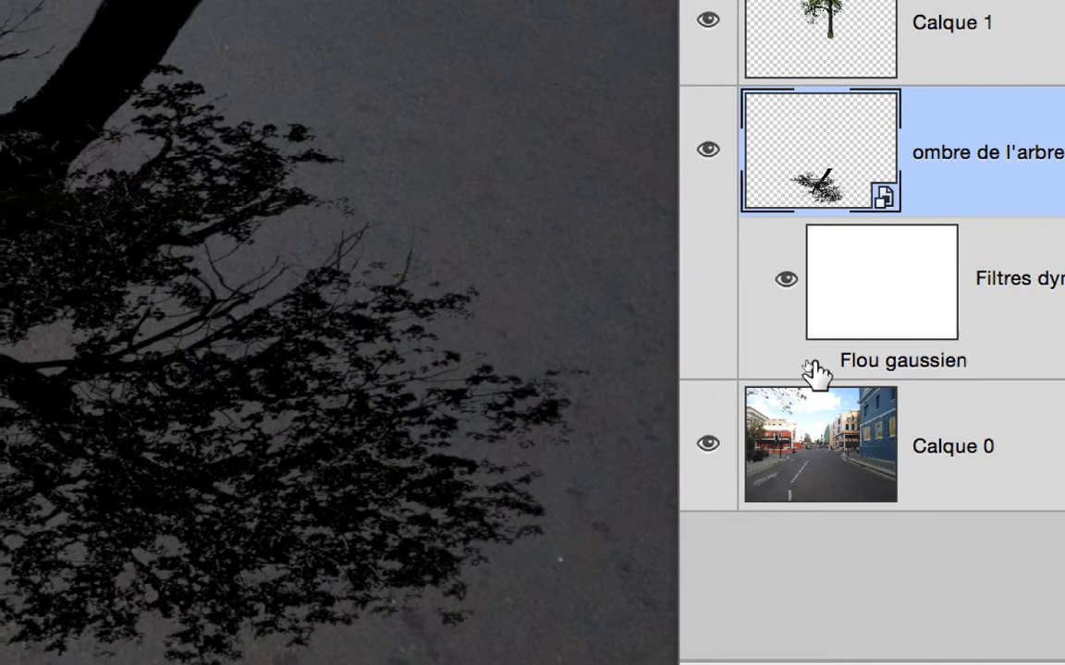
click(810, 362)
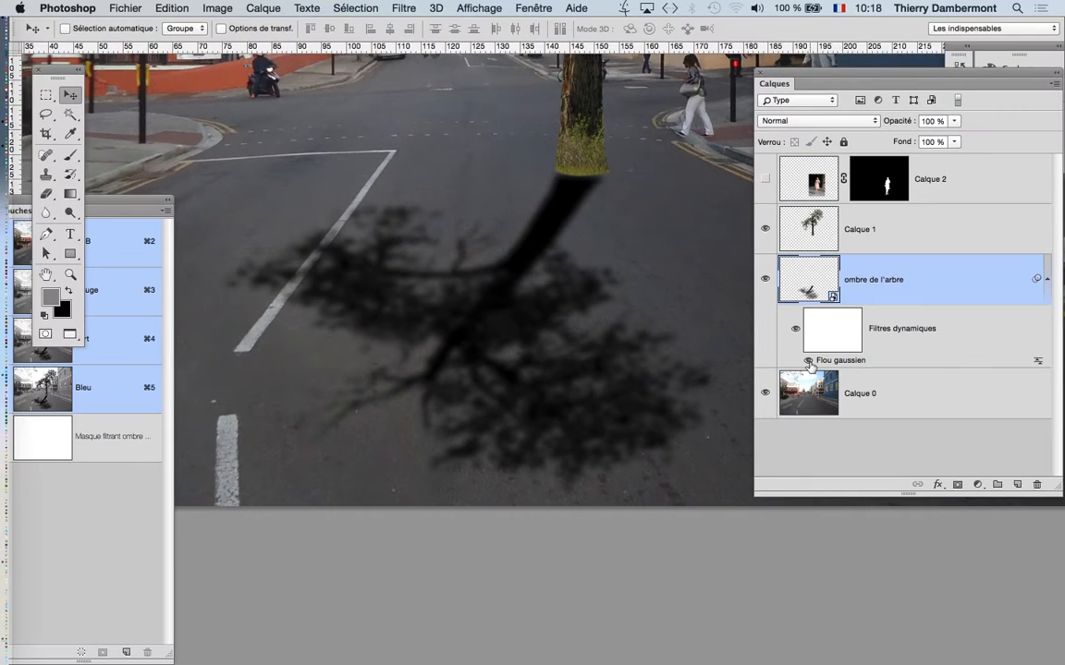
Step: Fill the tree shadow's smart filter mask with a linear black-to-white gradient, from near the trunk base down towards the shadow's far end
key(super)
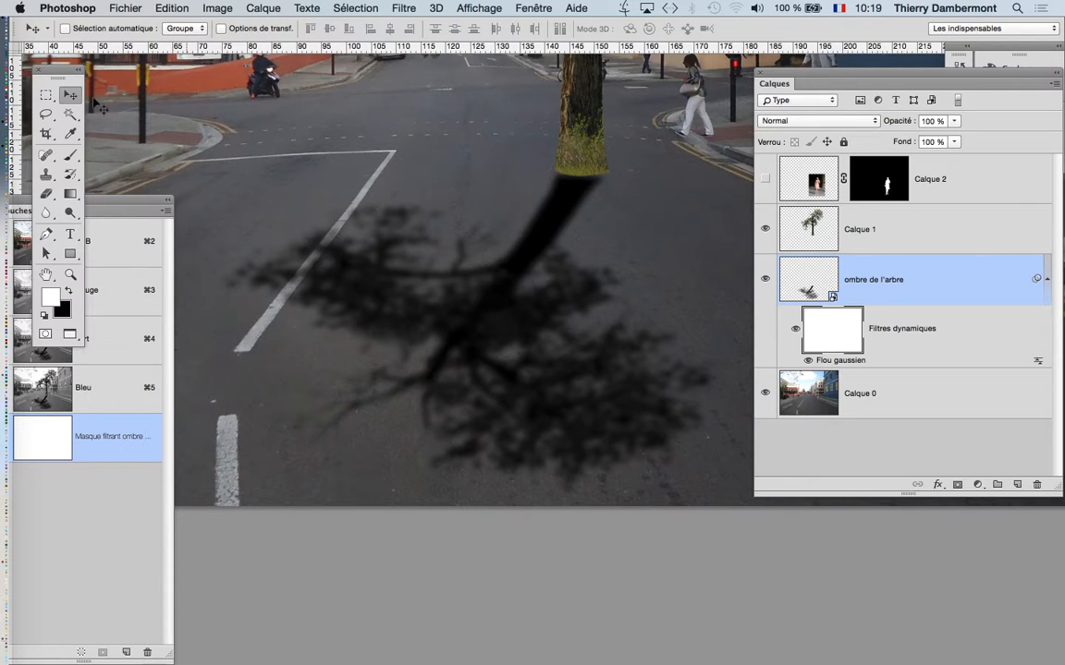
drag(58, 73, 233, 63)
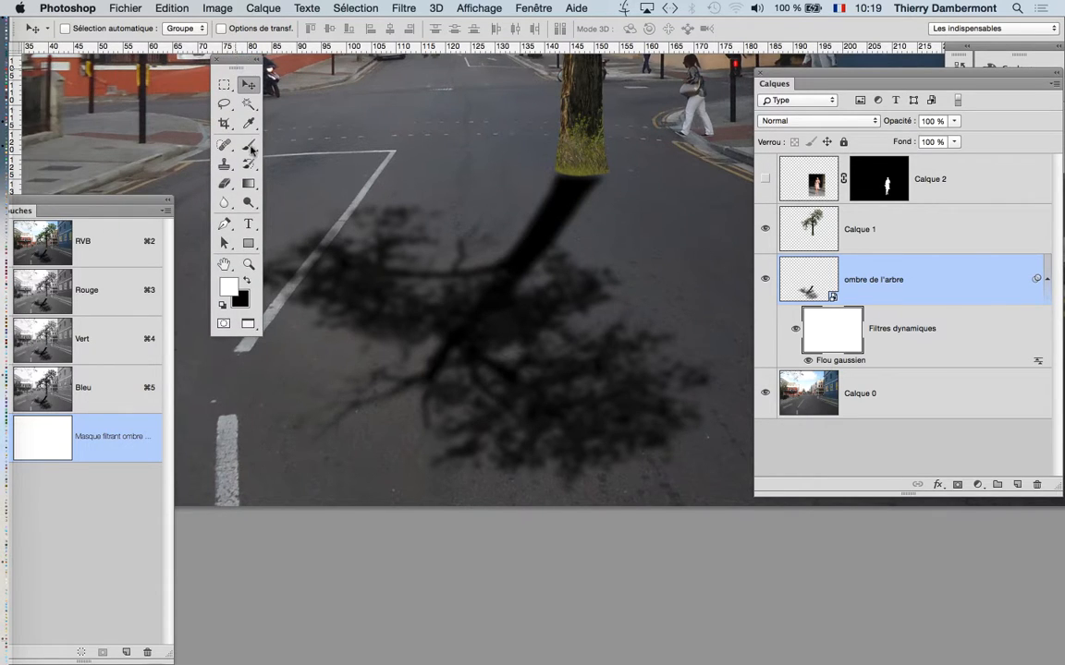
click(254, 188)
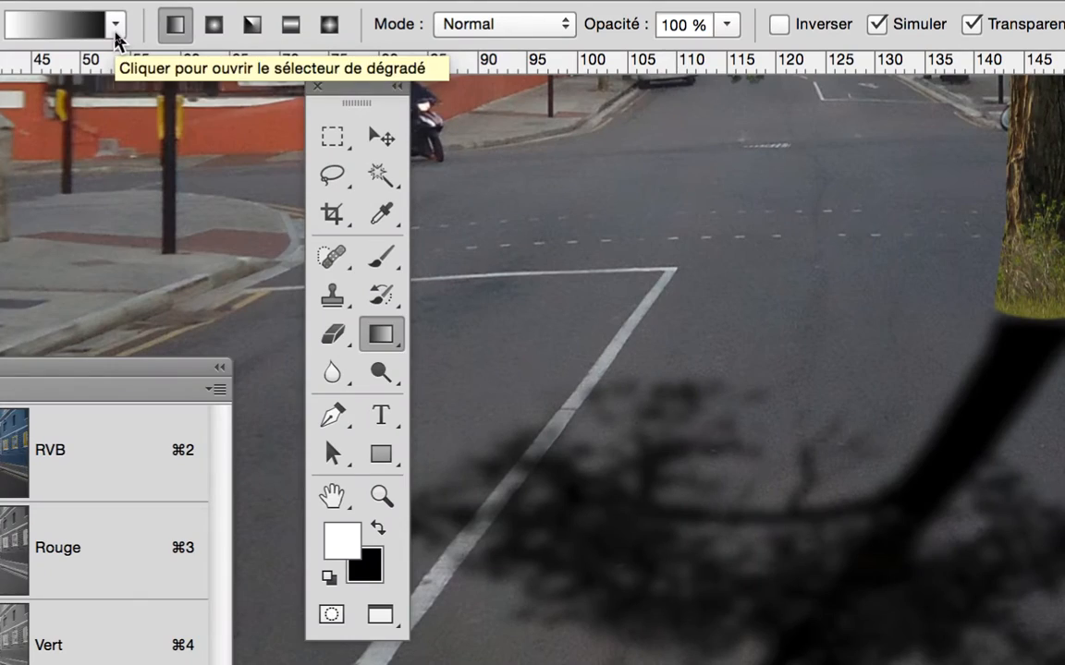
click(116, 31)
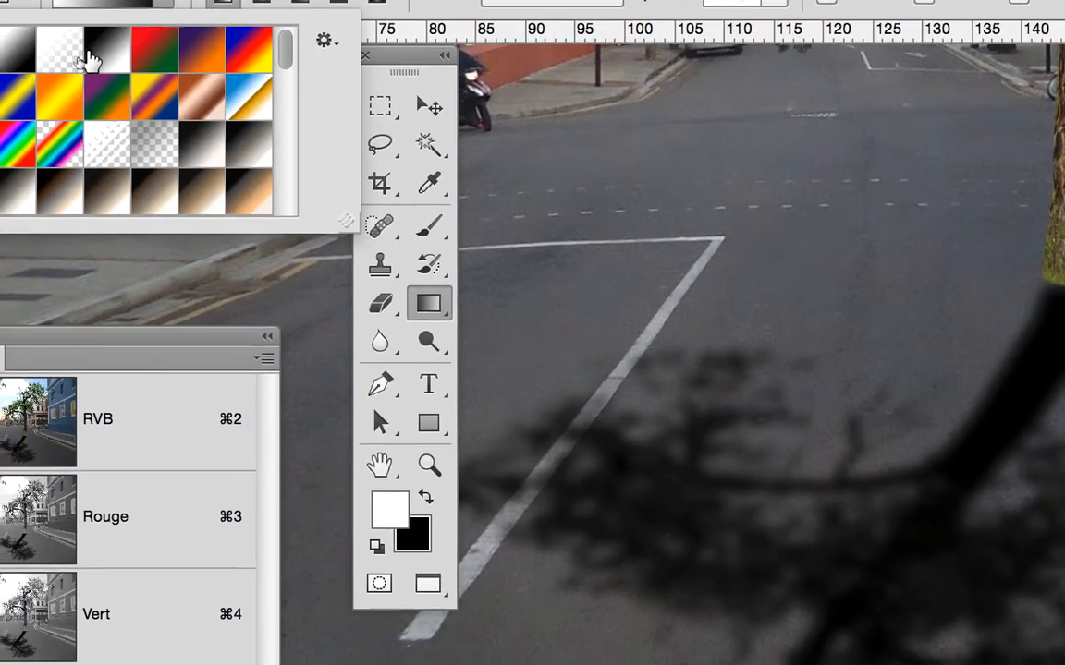
click(65, 89)
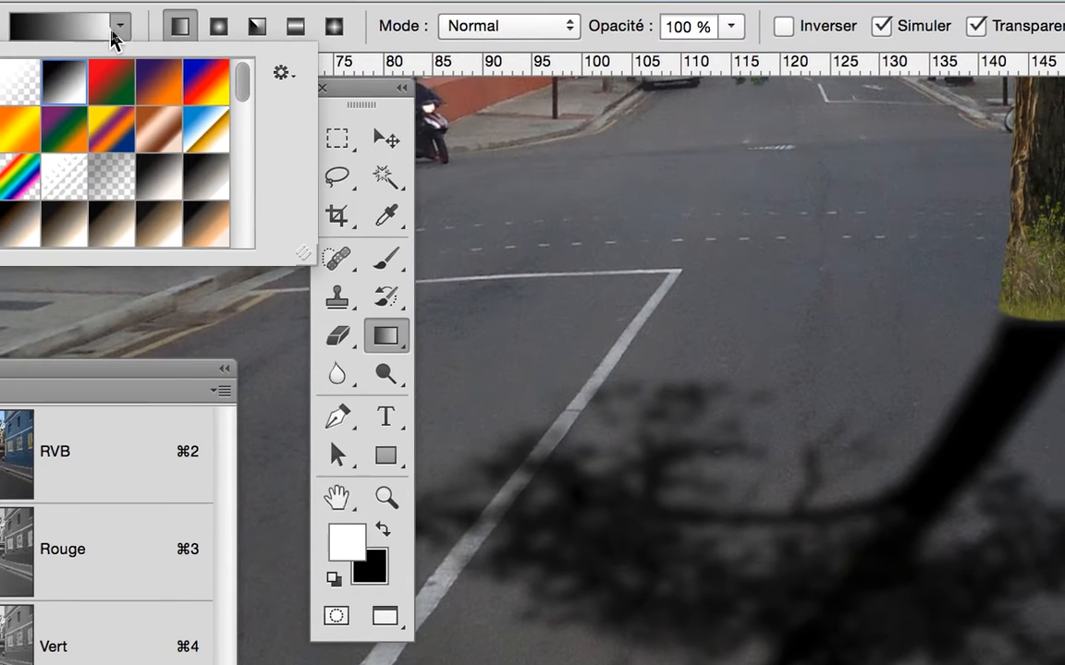
click(116, 26)
click(116, 27)
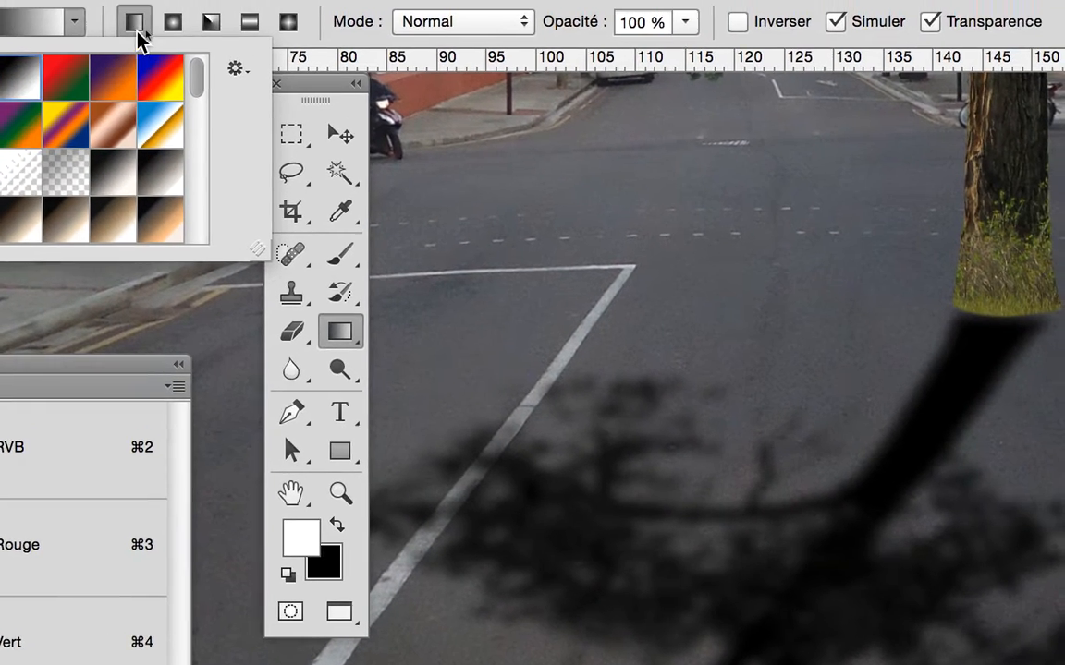
click(213, 4)
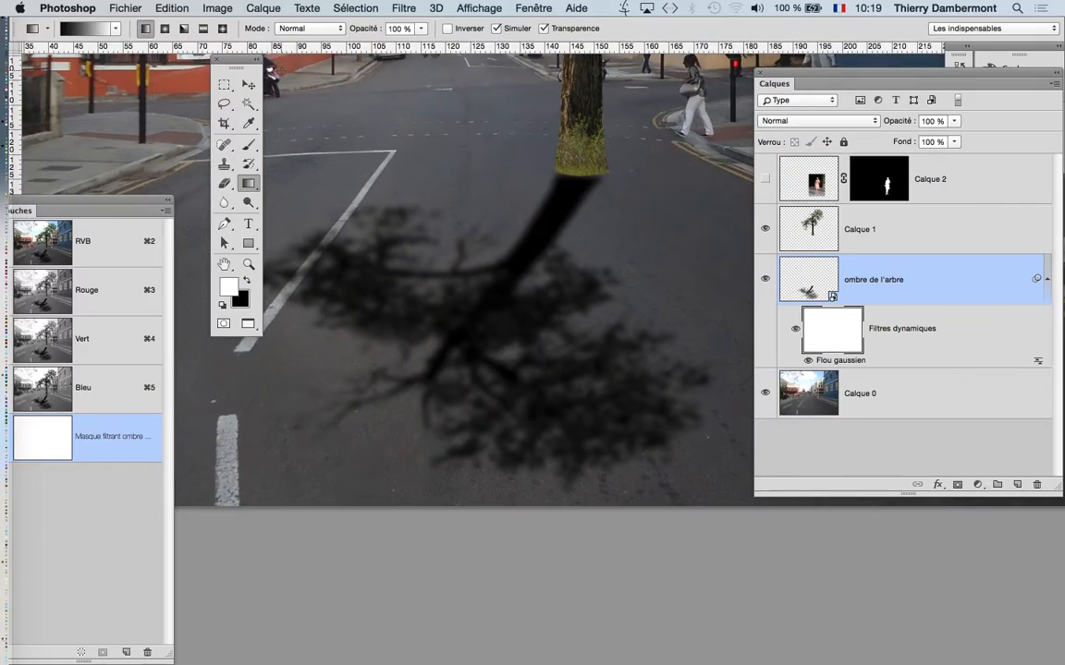
drag(486, 190, 446, 462)
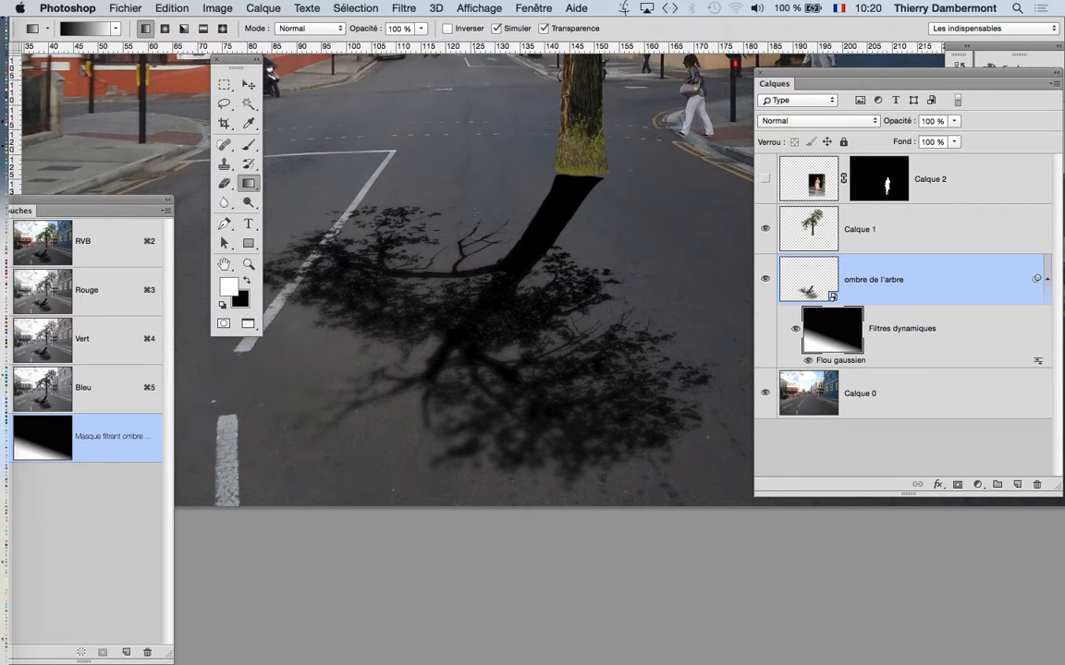
Step: Try alternative gradient positions and directions across the shadow on the smart filter mask, then invert the mask
drag(475, 211, 440, 348)
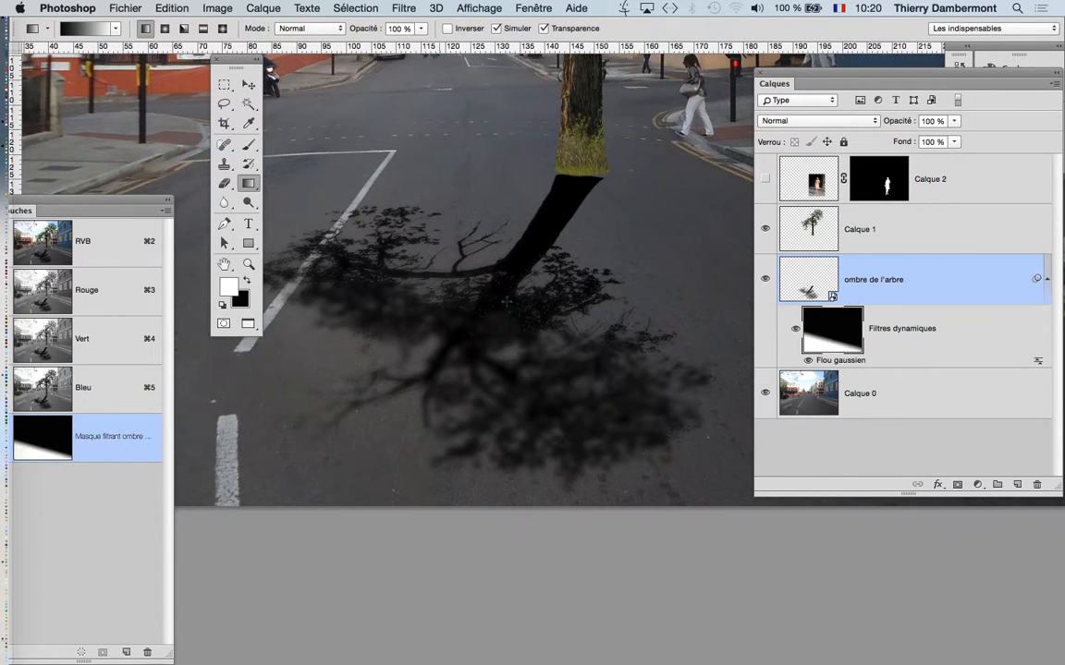
drag(579, 206, 496, 409)
drag(449, 254, 413, 375)
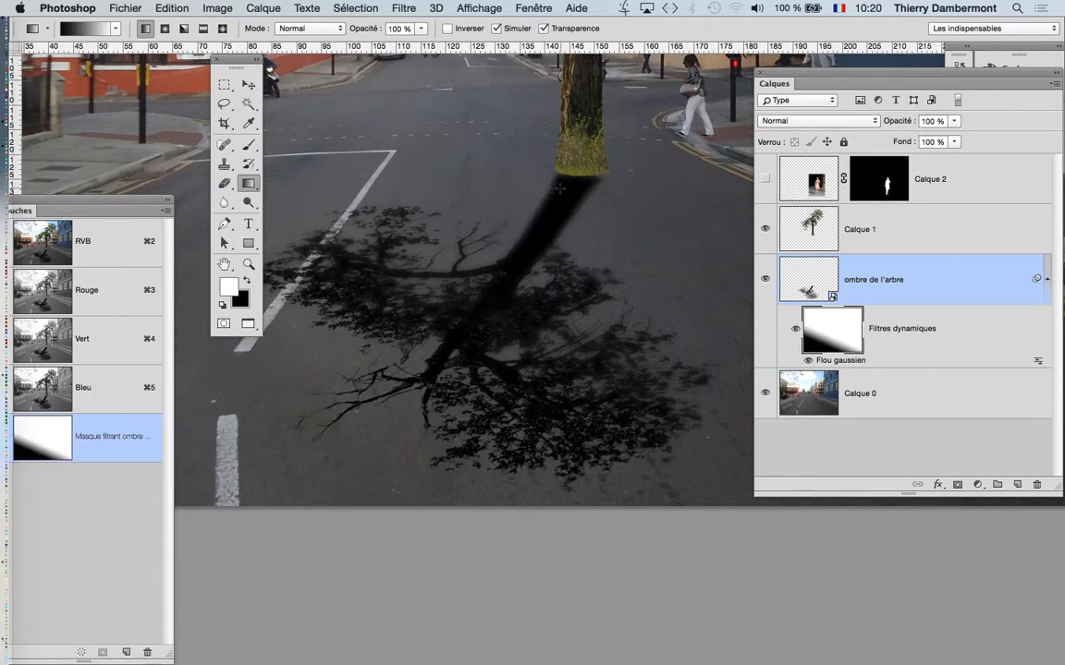
key(super+i)
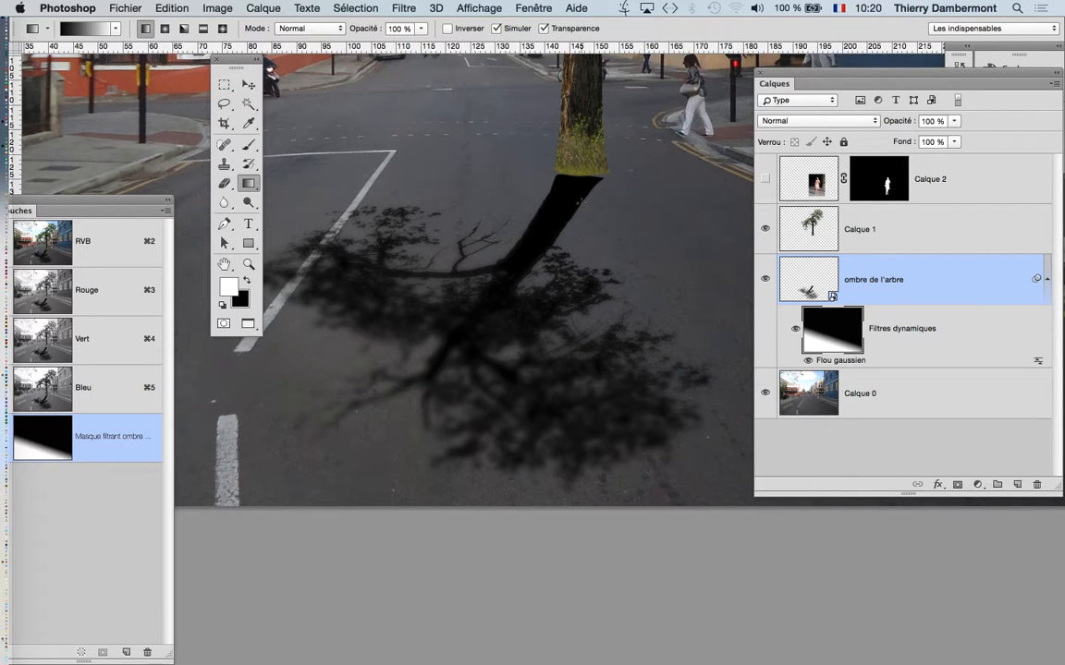
Step: Try black-to-white gradients starting farther from the trunk on the smart filter mask and inspect the blur at the shadow's far end
scroll(525, 330, down, 3)
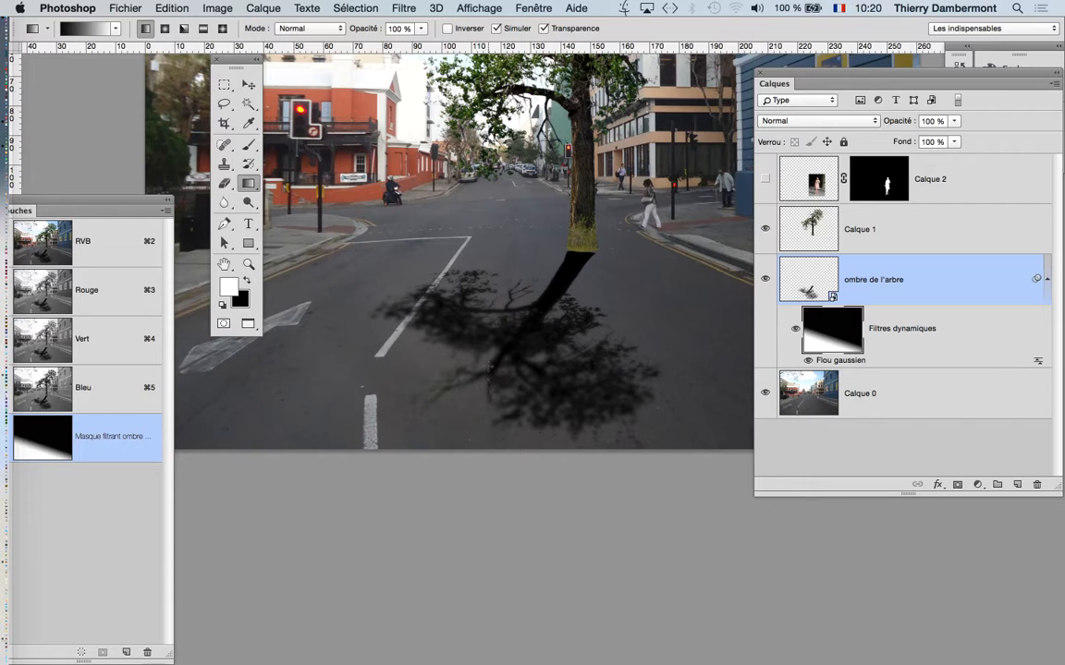
scroll(560, 283, down, 1)
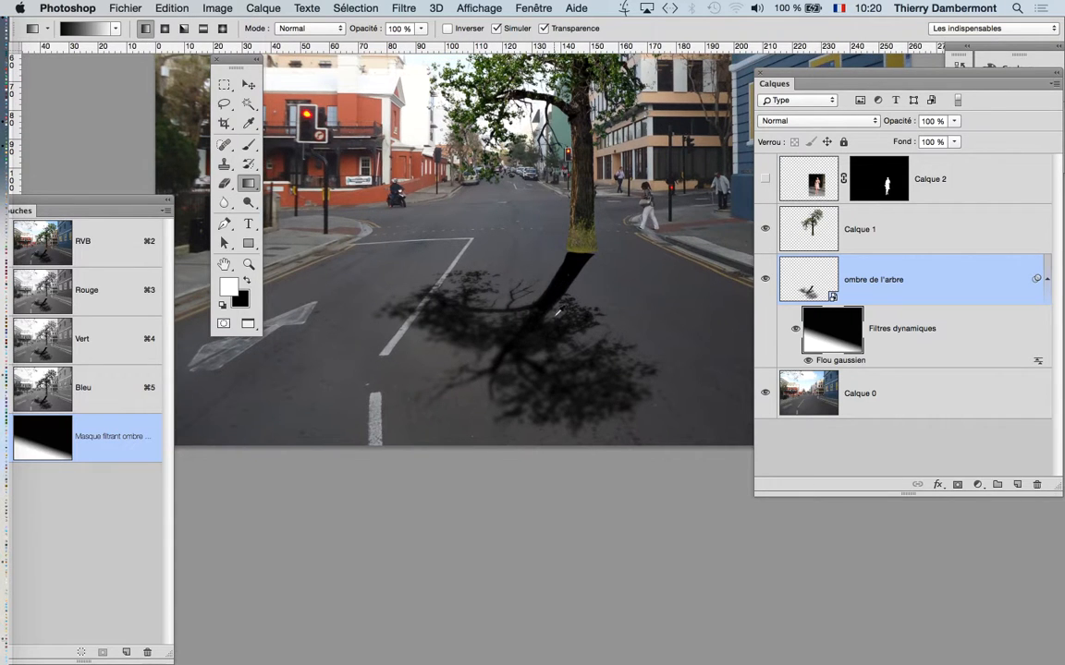
drag(562, 279, 530, 391)
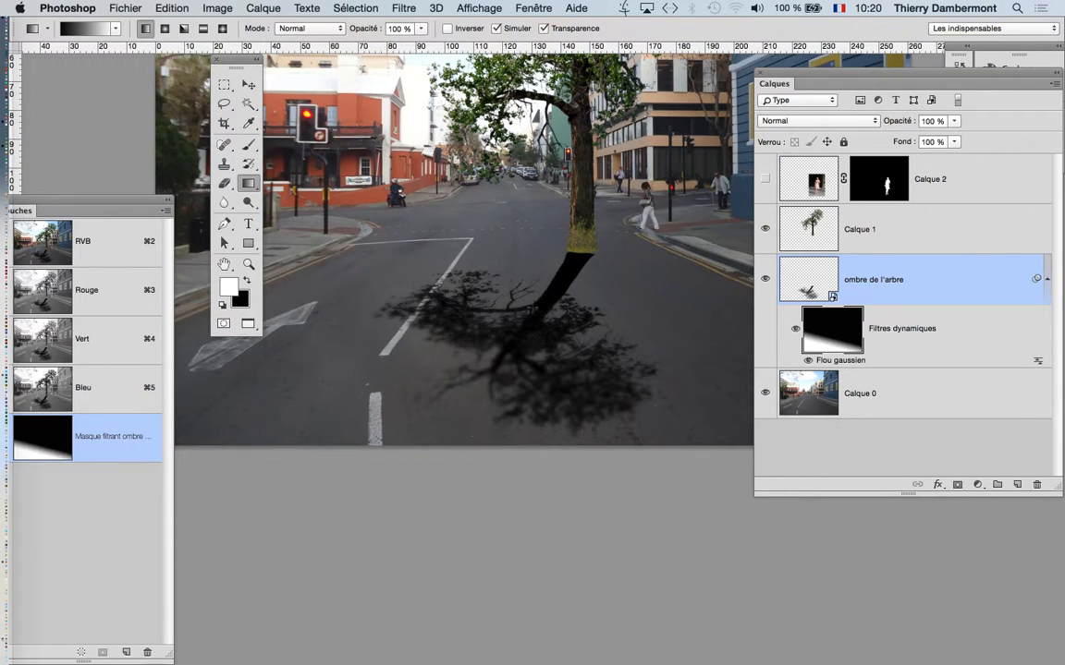
drag(533, 311, 483, 417)
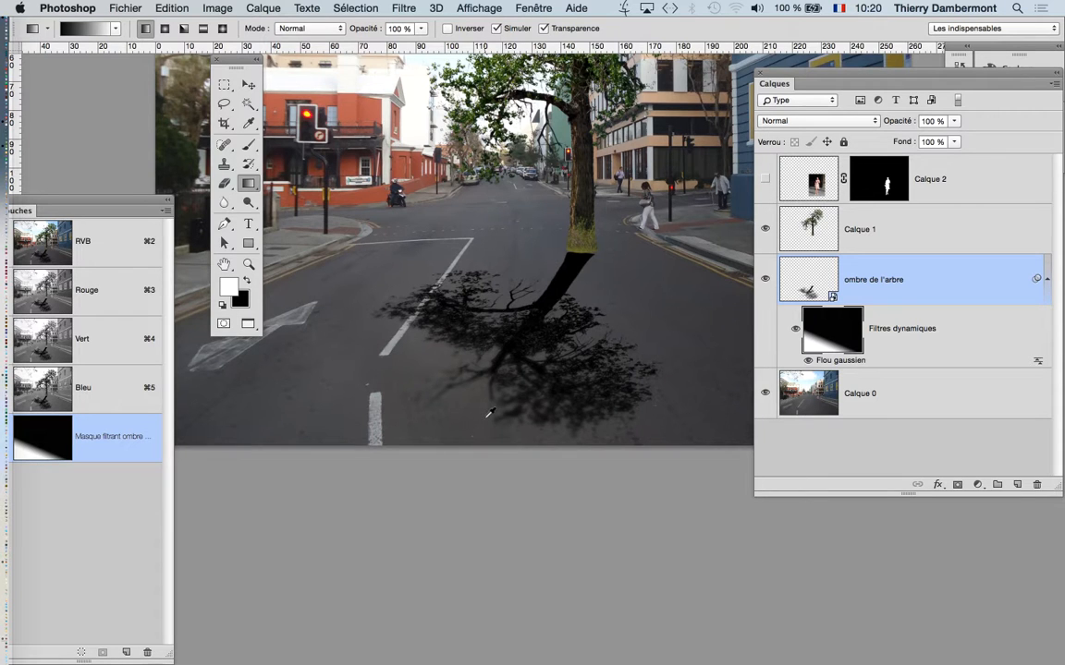
scroll(487, 411, up, 3)
scroll(489, 413, up, 2)
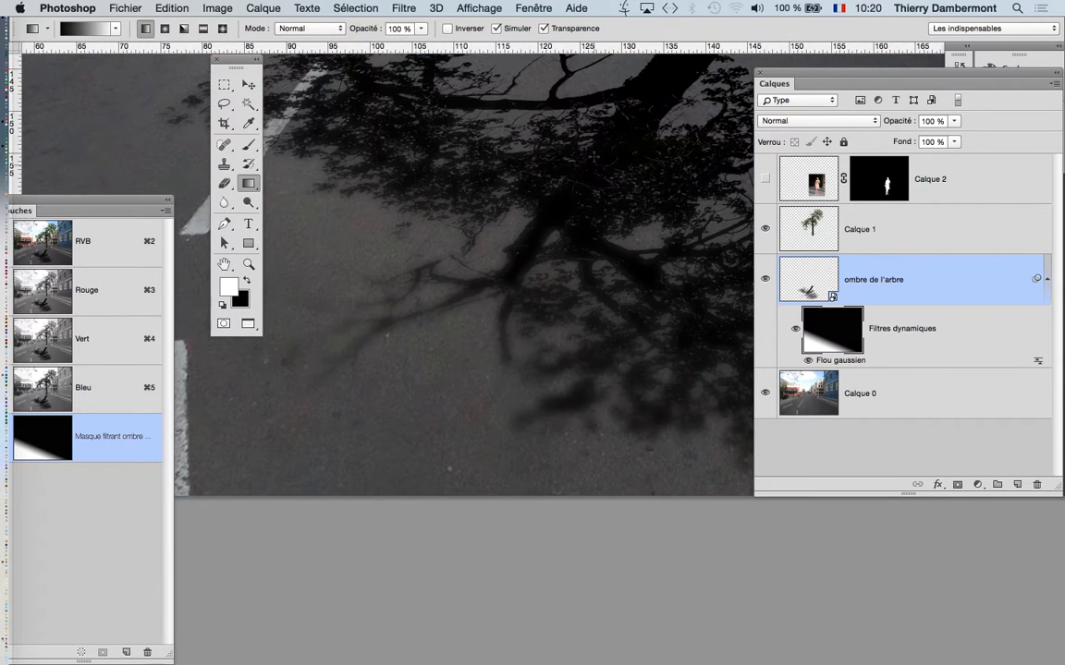
scroll(527, 185, down, 3)
Step: Redraw the smart filter mask's gradient diagonally, black around the trunk base and white towards the shadow's far lower-left end
drag(482, 201, 502, 227)
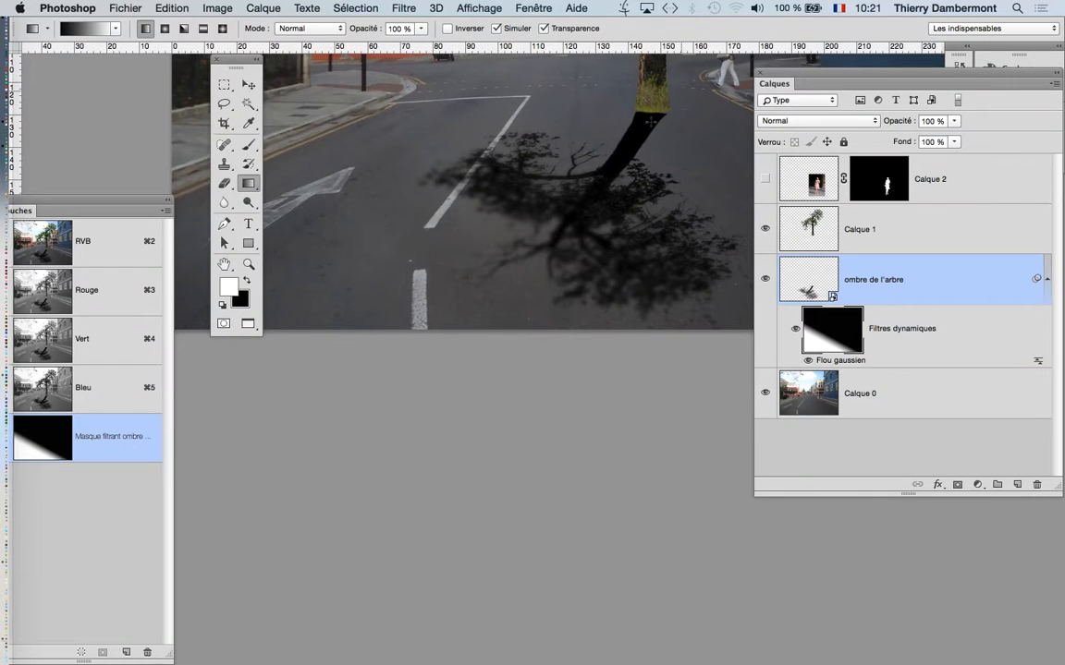
drag(649, 123, 609, 208)
drag(529, 231, 581, 114)
drag(502, 269, 569, 128)
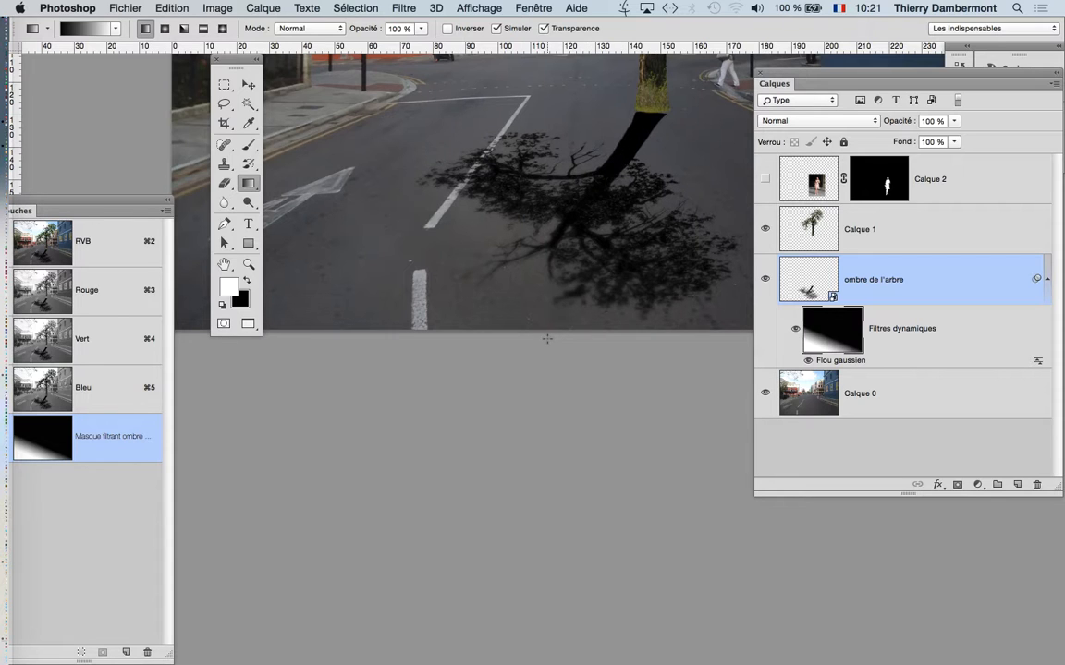
key(space)
drag(563, 249, 482, 234)
drag(501, 326, 503, 374)
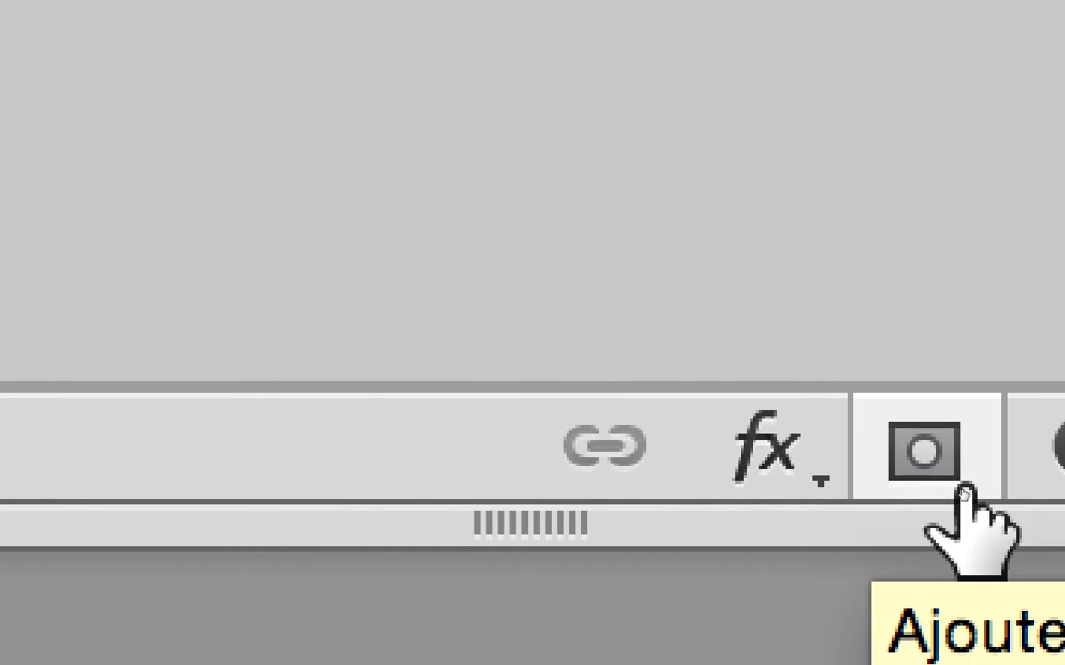
Step: Add a layer mask to the "ombre de l'arbre" layer and fade the shadow's far end with a linear black-to-white gradient
click(961, 494)
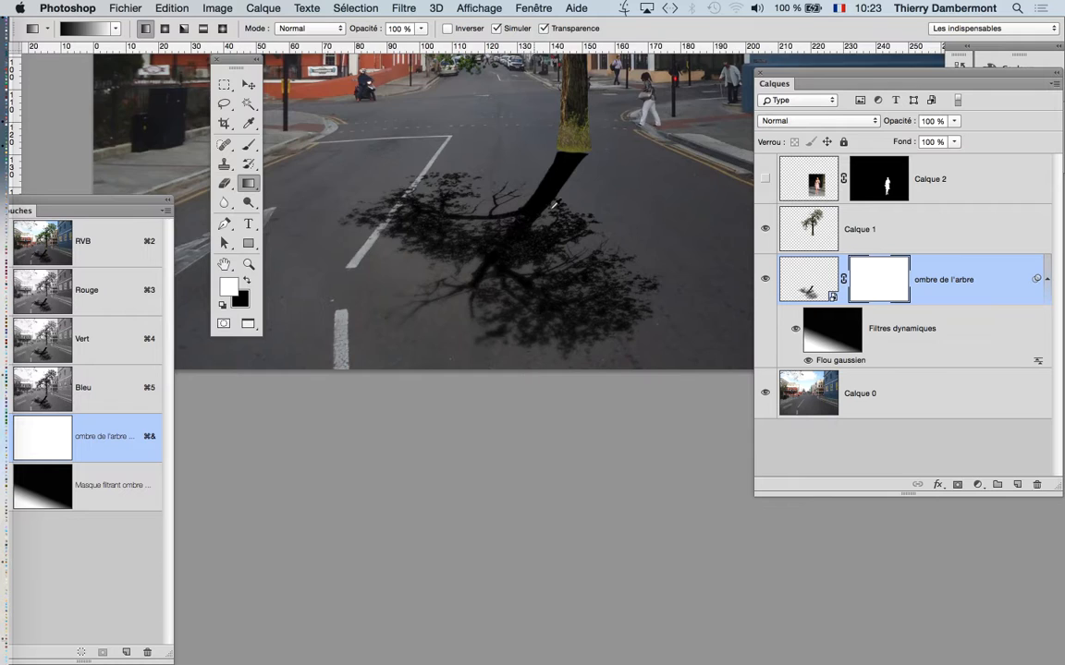
scroll(552, 203, down, 3)
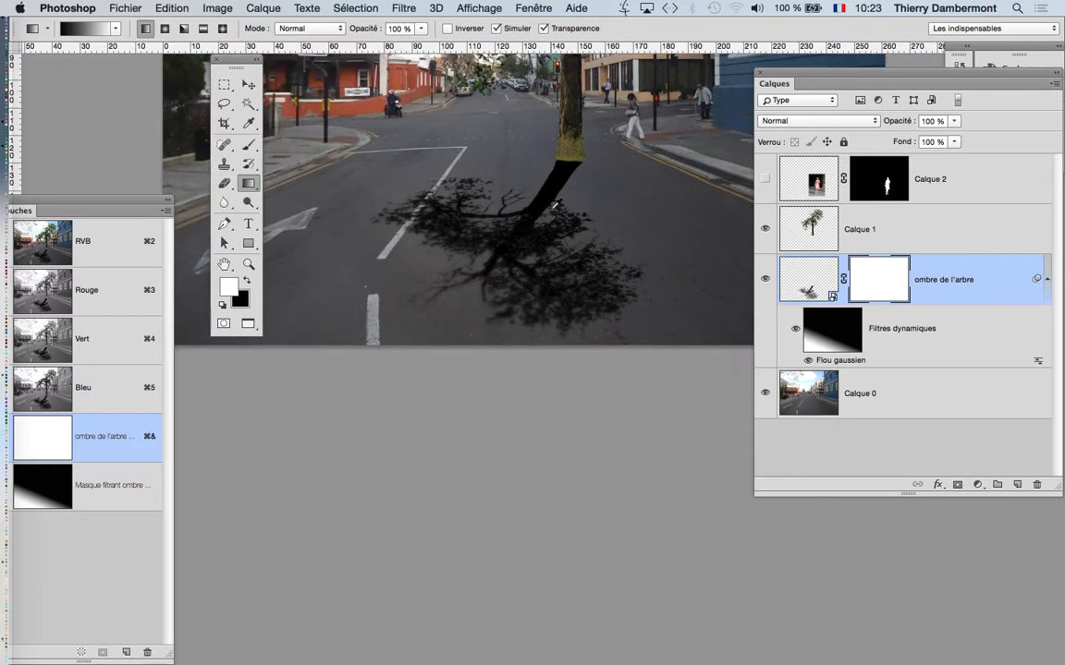
mouse_move(560, 182)
mouse_down()
mouse_move(503, 302)
mouse_move(497, 161)
mouse_up()
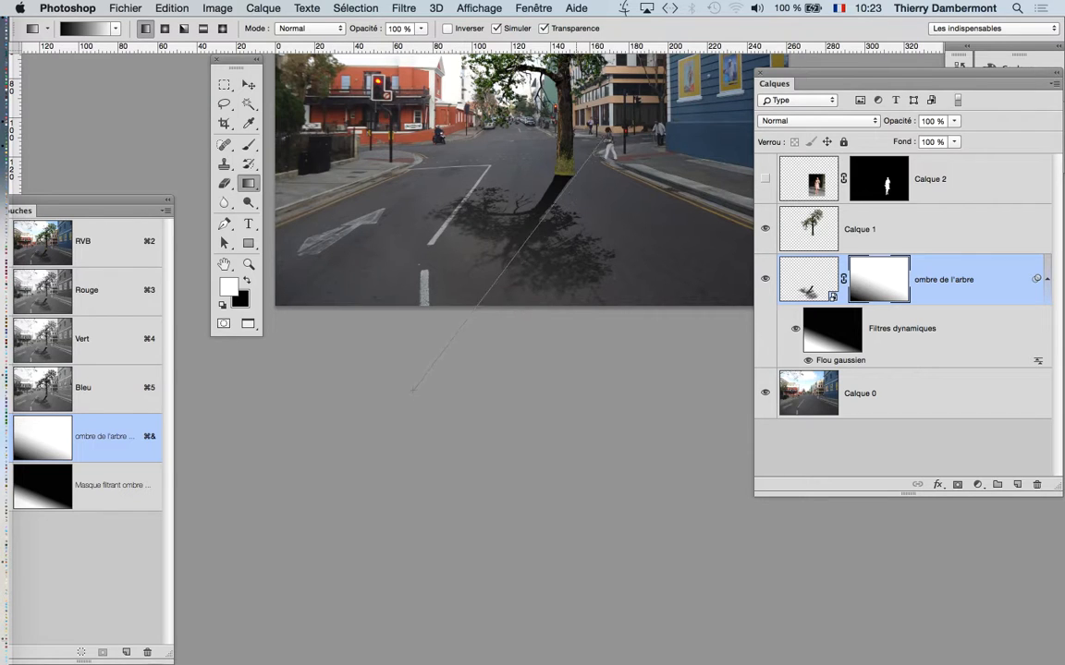
drag(419, 269, 464, 183)
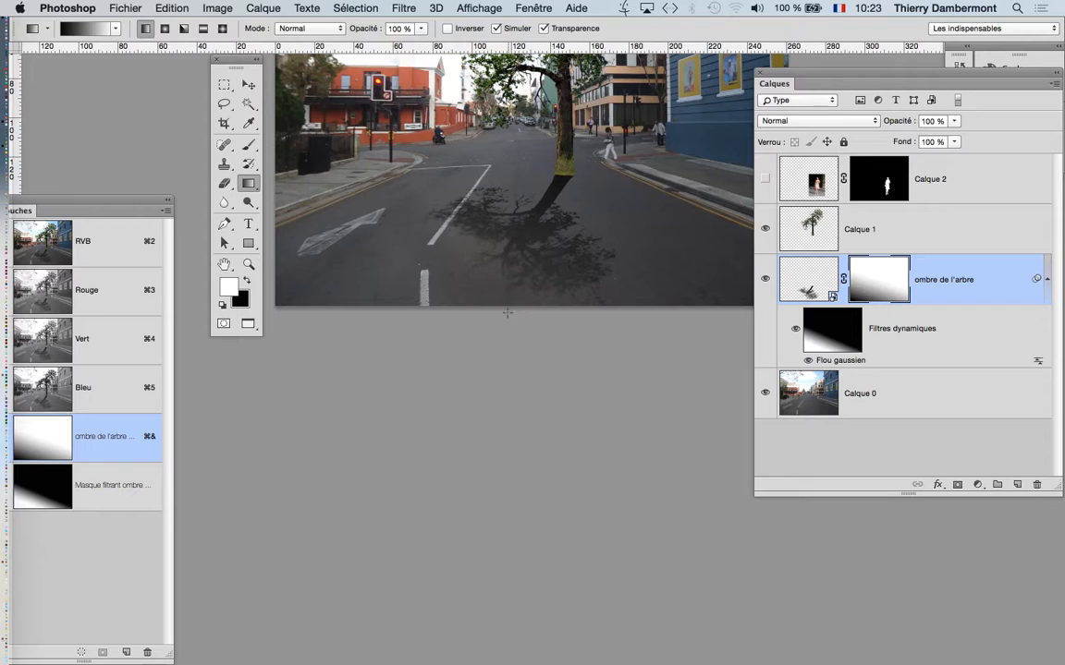
drag(509, 312, 563, 172)
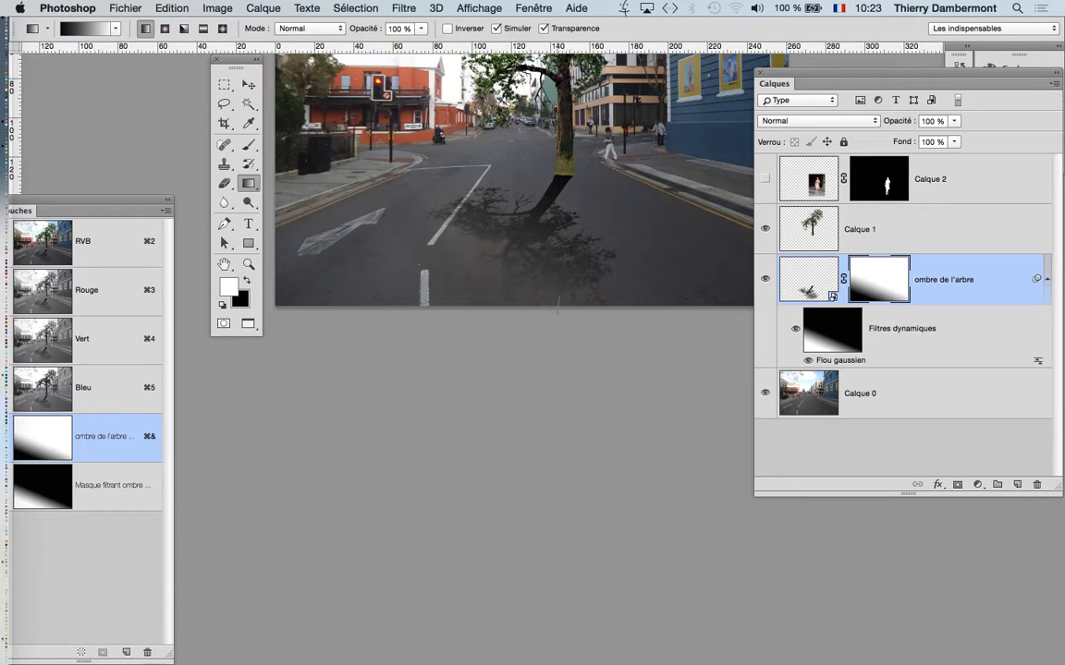
drag(520, 388, 553, 208)
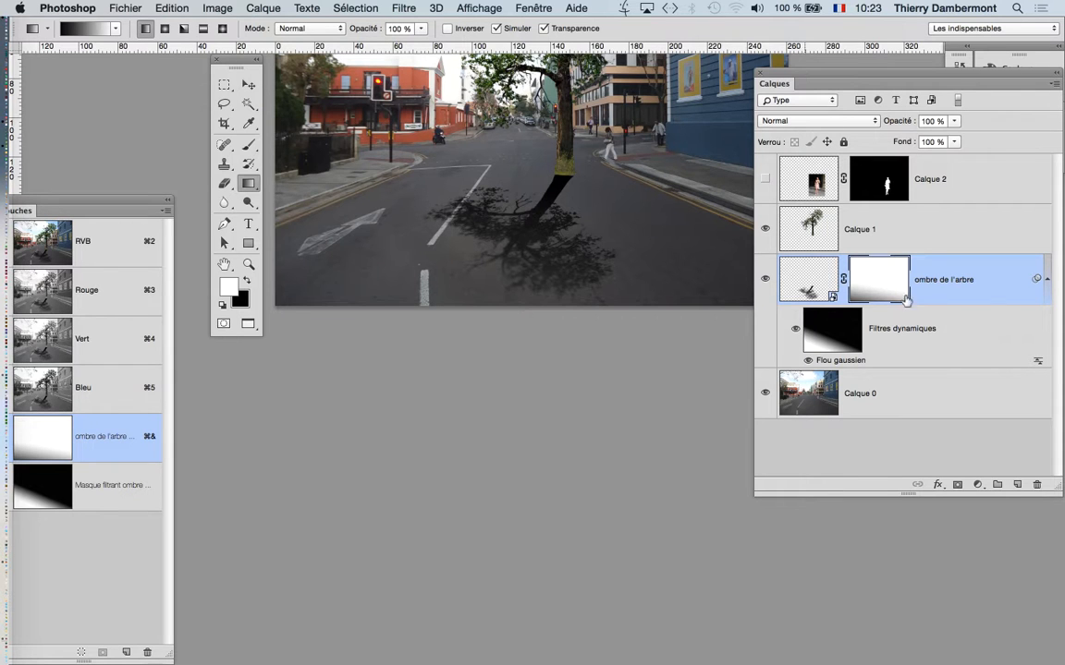
Step: Inspect the faded shadow, try a stronger diagonal gradient on the layer mask, and undo it
scroll(532, 222, up, 3)
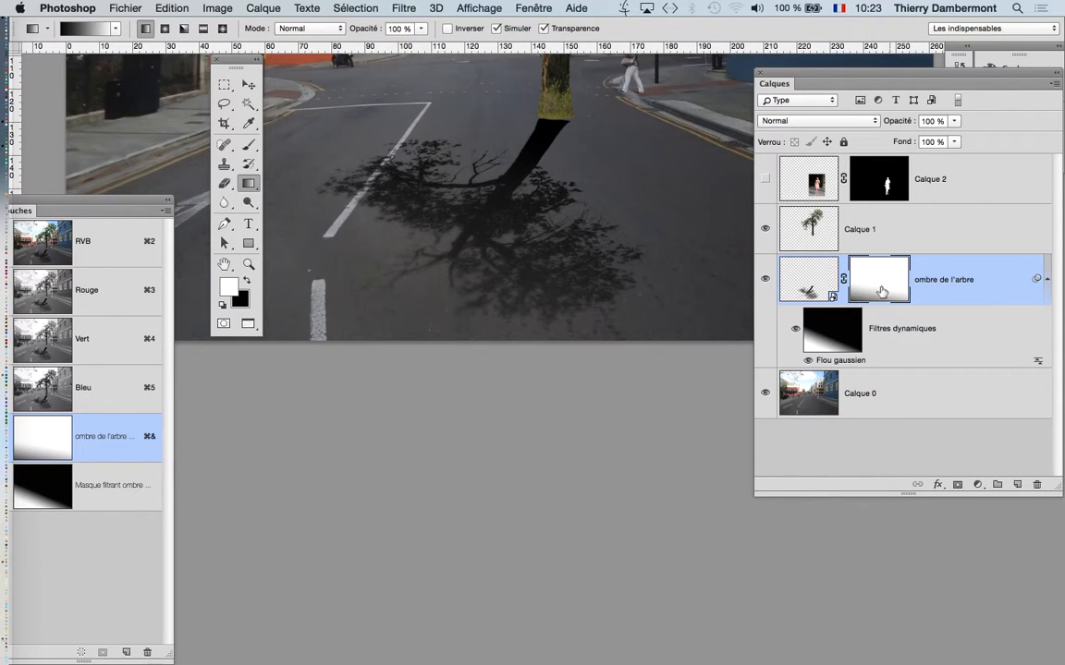
scroll(495, 294, up, 1)
scroll(494, 294, up, 2)
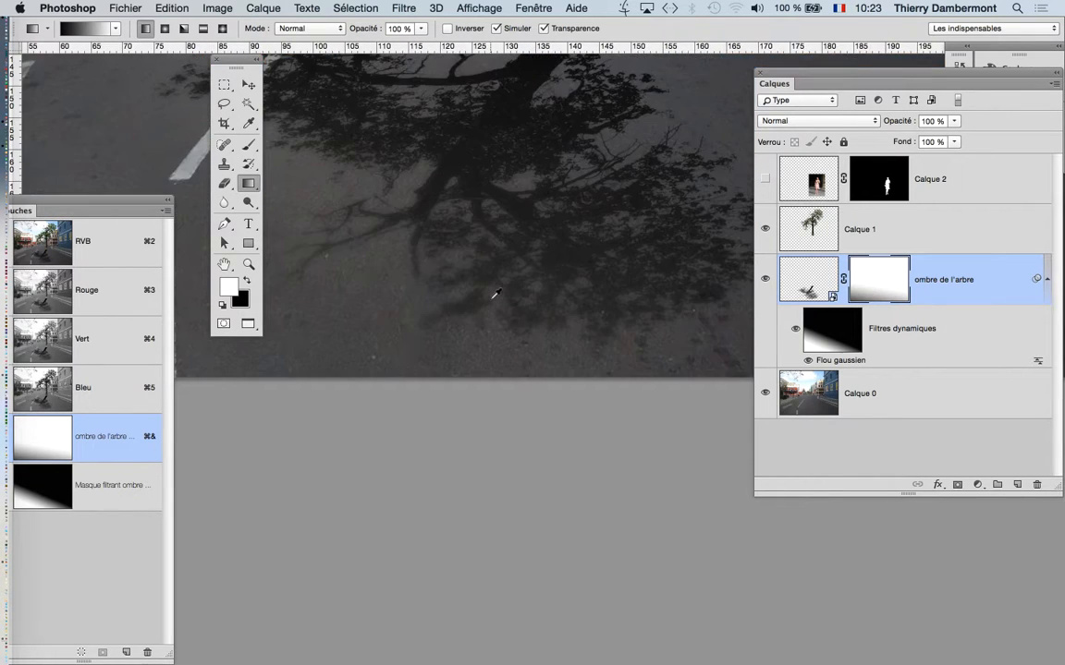
scroll(495, 294, down, 5)
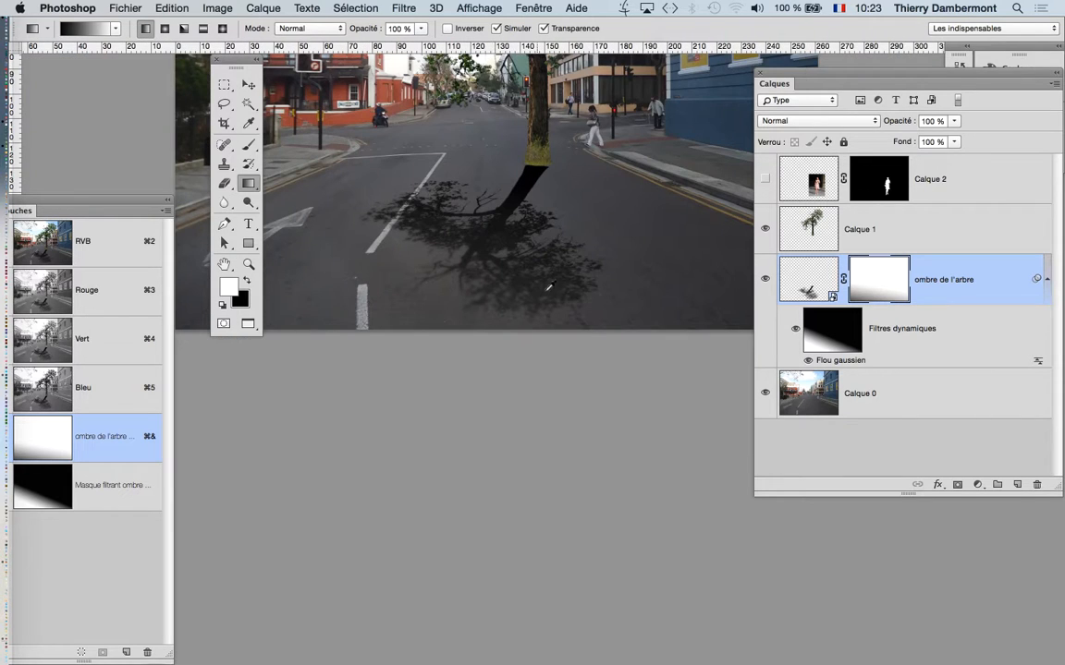
drag(416, 270, 456, 162)
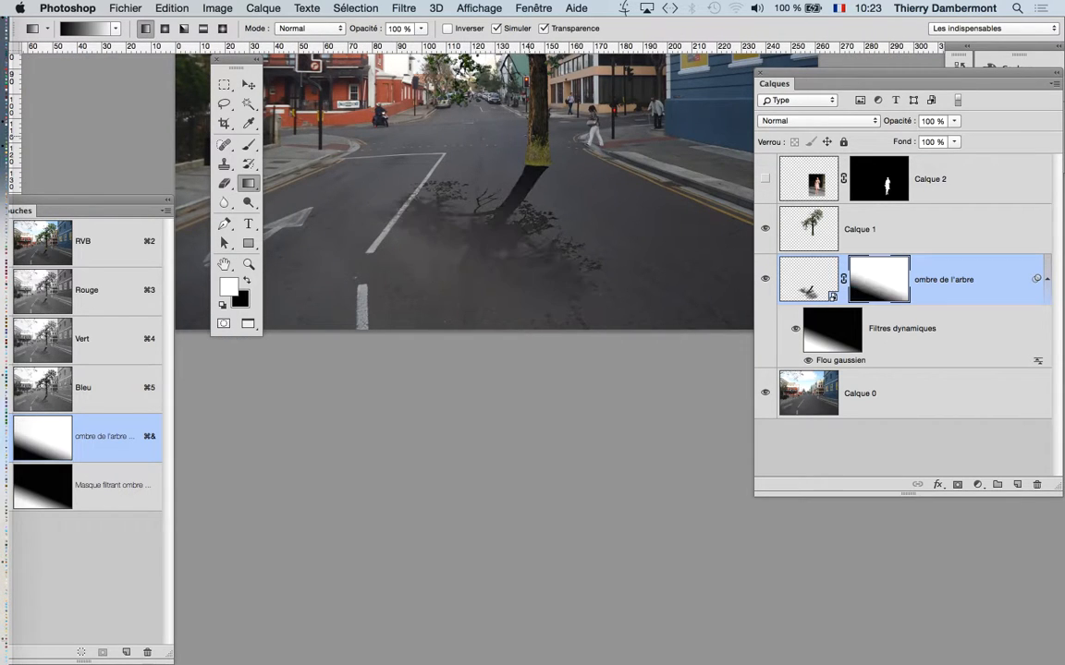
key(super+z)
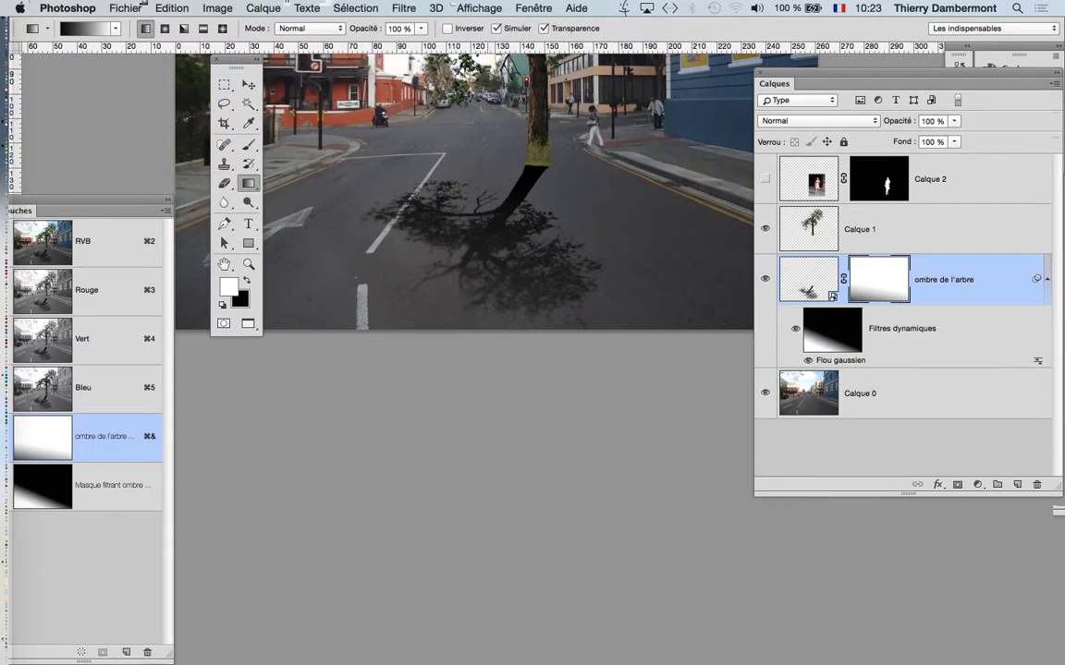
Step: Redraw the layer mask's gradient diagonally, black only in the lower-left corner and white towards the trunk, to fade the shadow subtly
drag(434, 283, 490, 118)
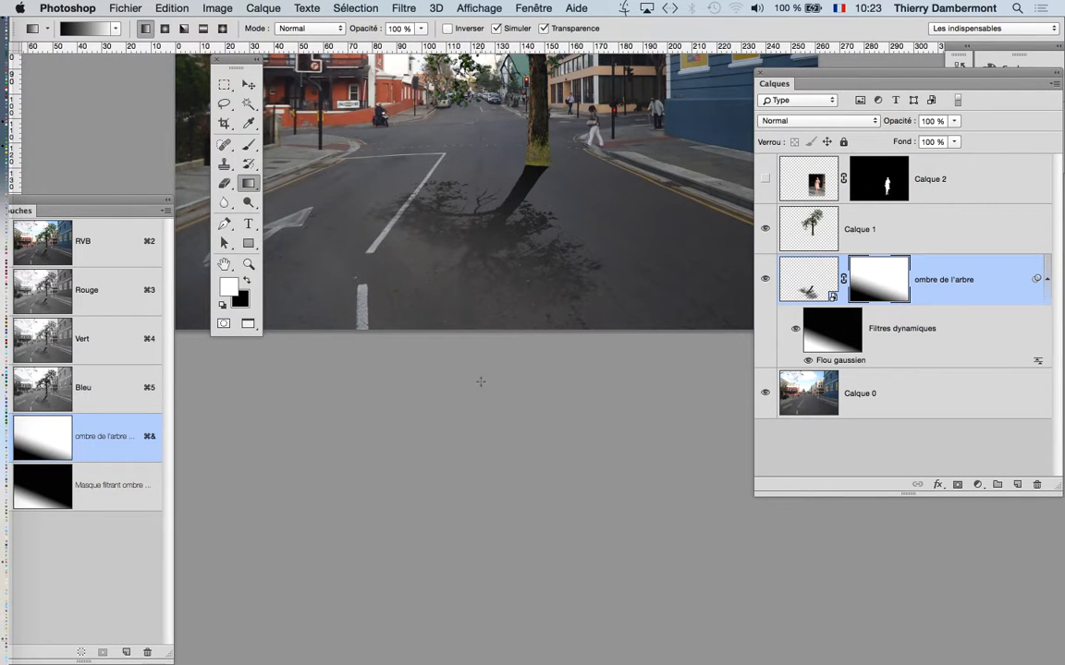
drag(481, 382, 591, 51)
scroll(588, 264, down, 2)
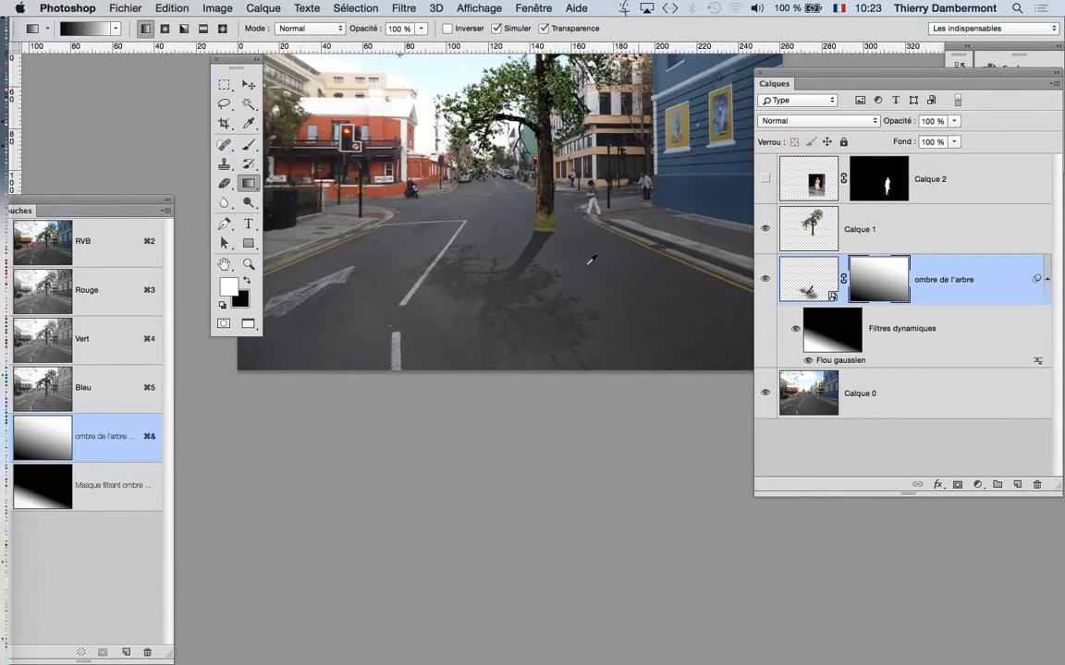
scroll(591, 261, down, 1)
drag(422, 333, 498, 210)
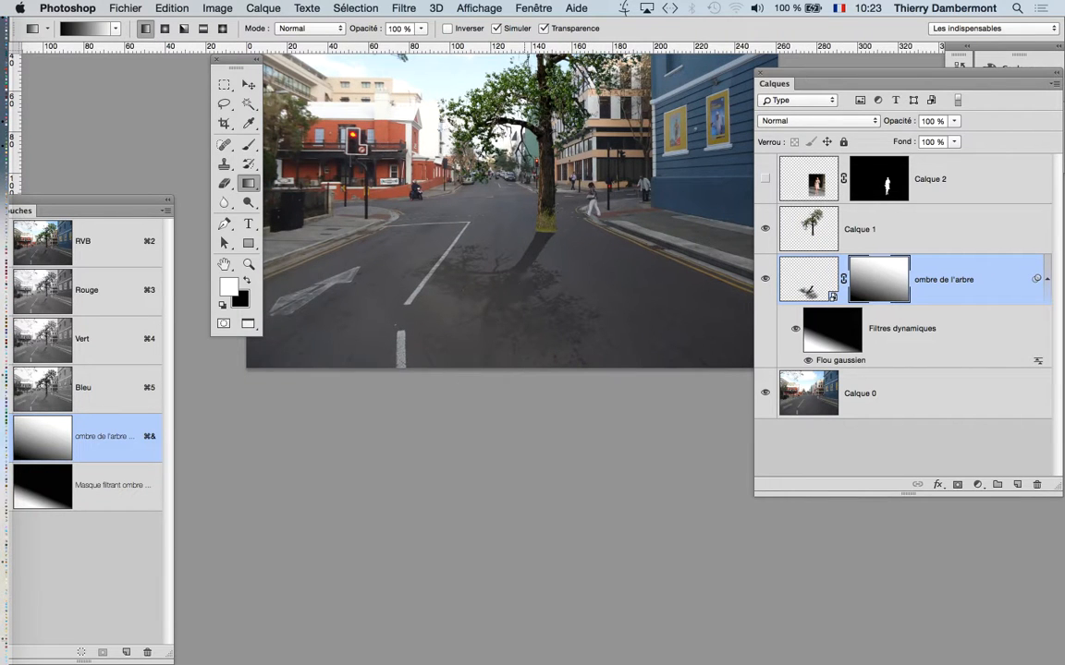
drag(451, 332, 522, 130)
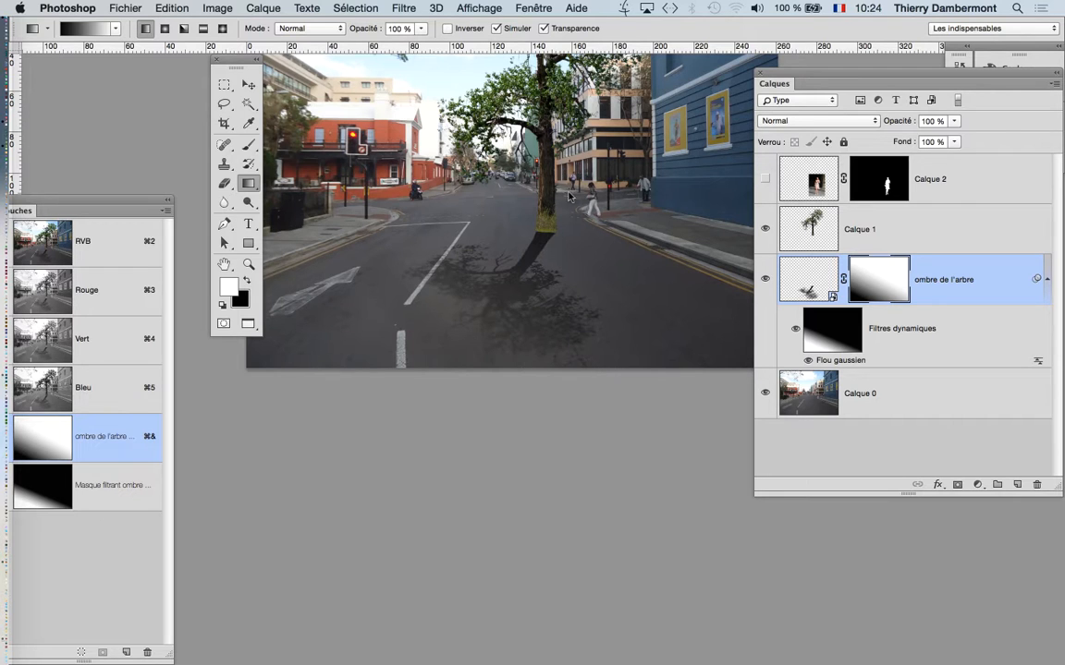
drag(499, 276, 461, 400)
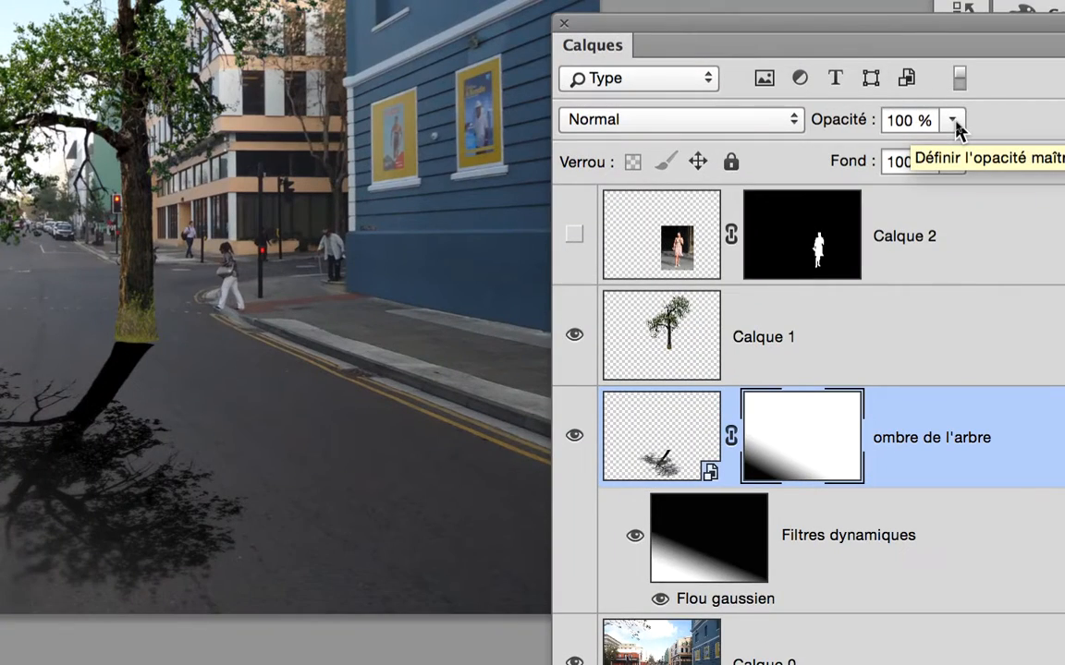
Step: Set the opacity of the "ombre de l'arbre" layer to 72 %
click(952, 121)
drag(959, 149, 937, 135)
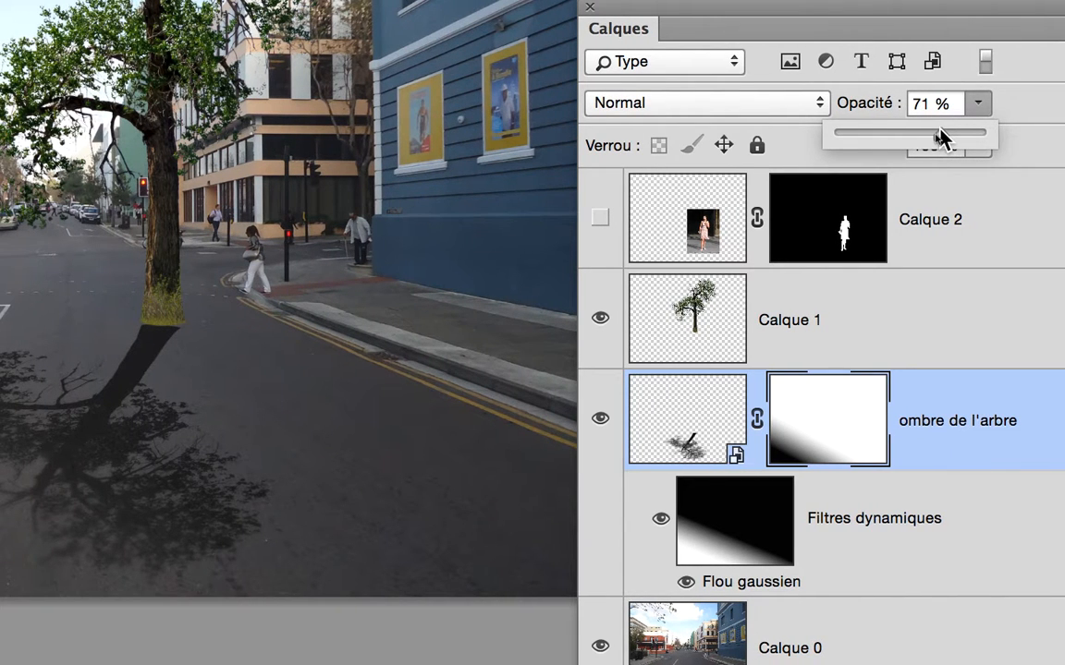
drag(937, 129, 945, 134)
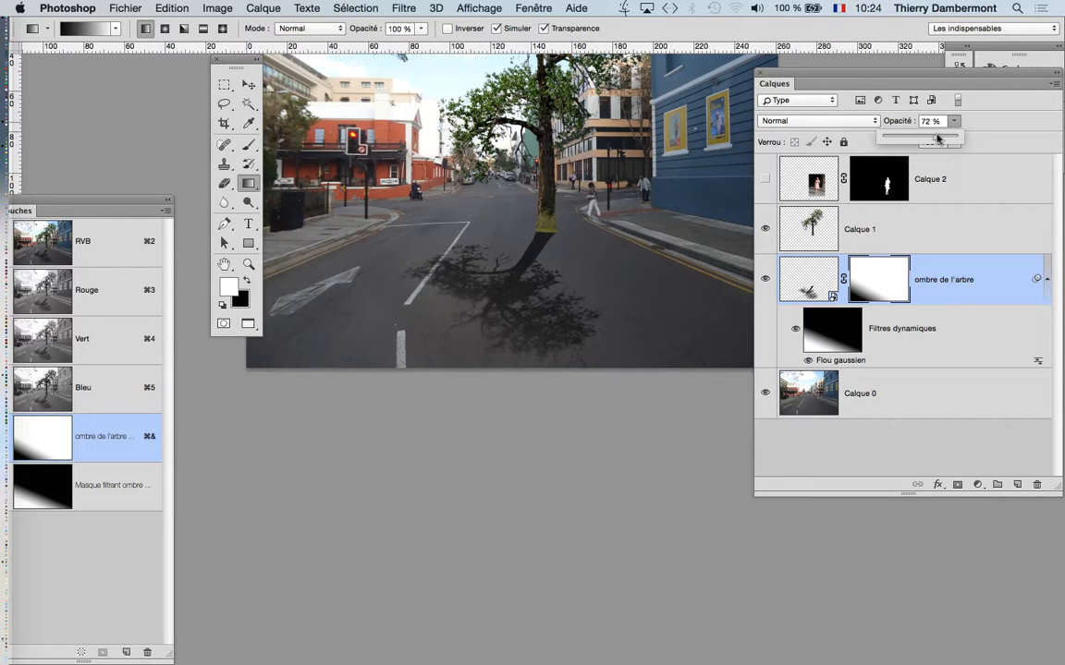
Step: Save the document under the new name "Hamilton - 05.psd" in Photoshop format with maximised compatibility
click(130, 7)
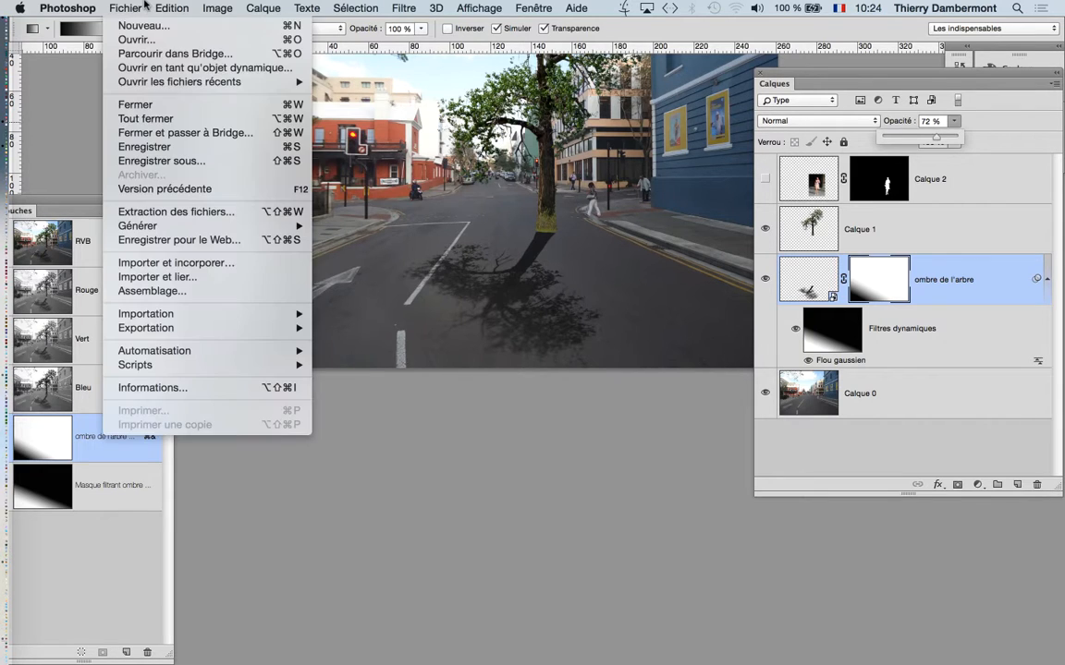
click(152, 160)
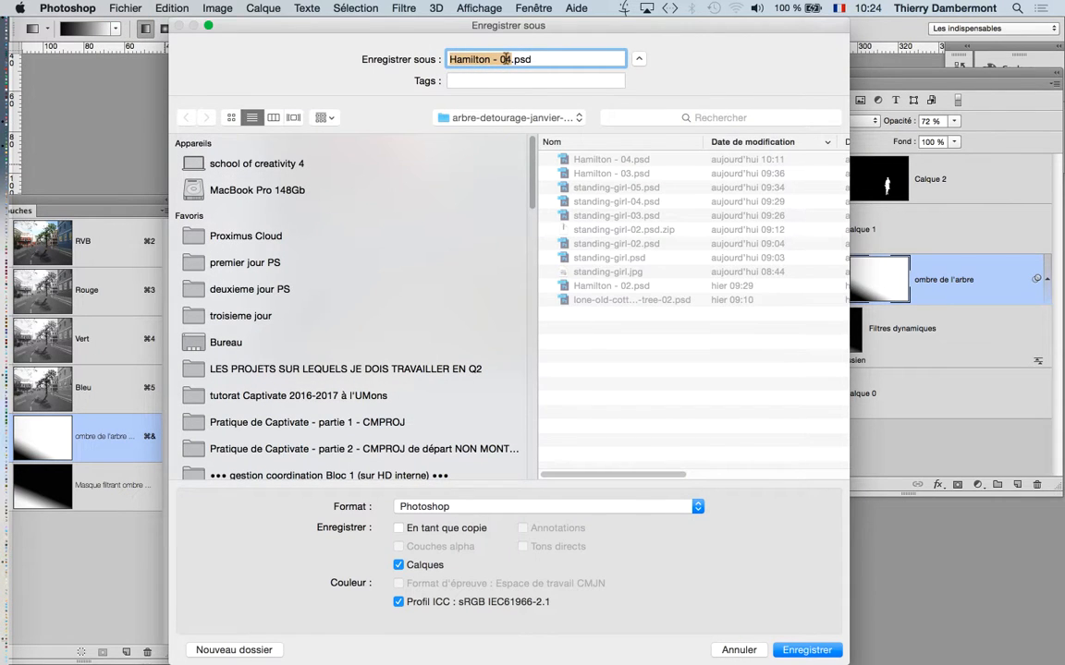
click(511, 59)
key(BackSpace)
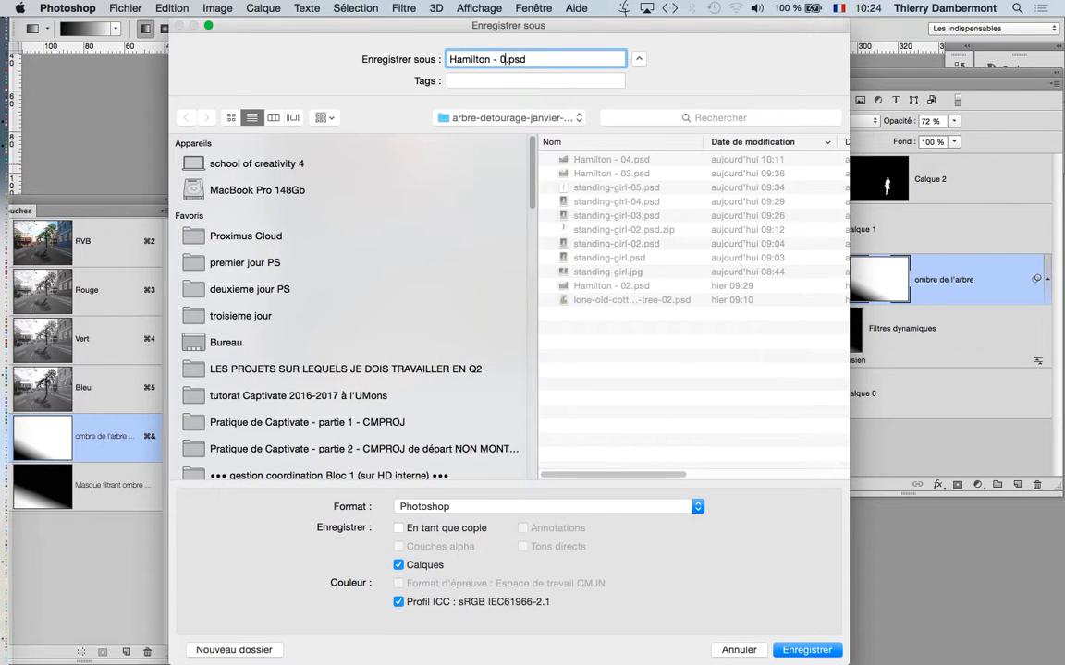
text(5)
key(Return)
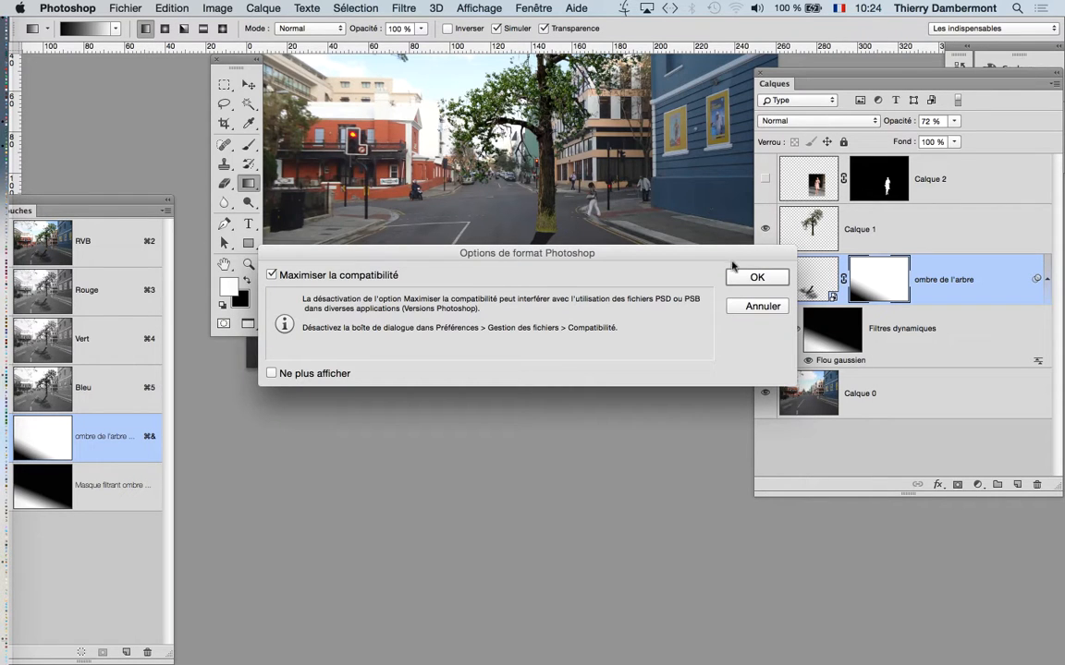
click(754, 278)
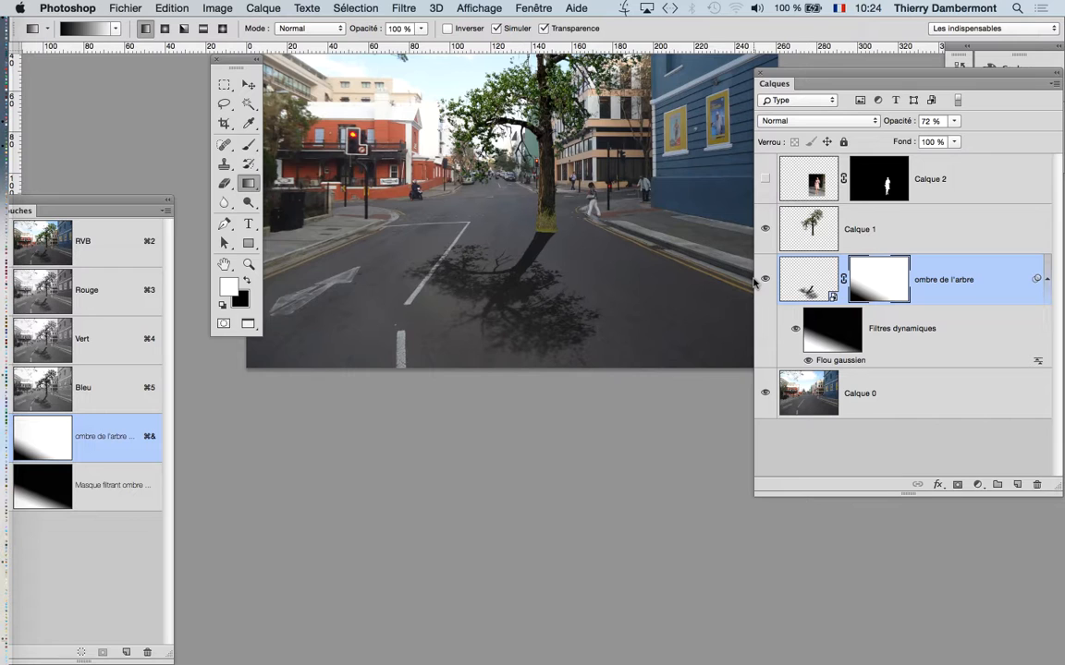
key(super+plus)
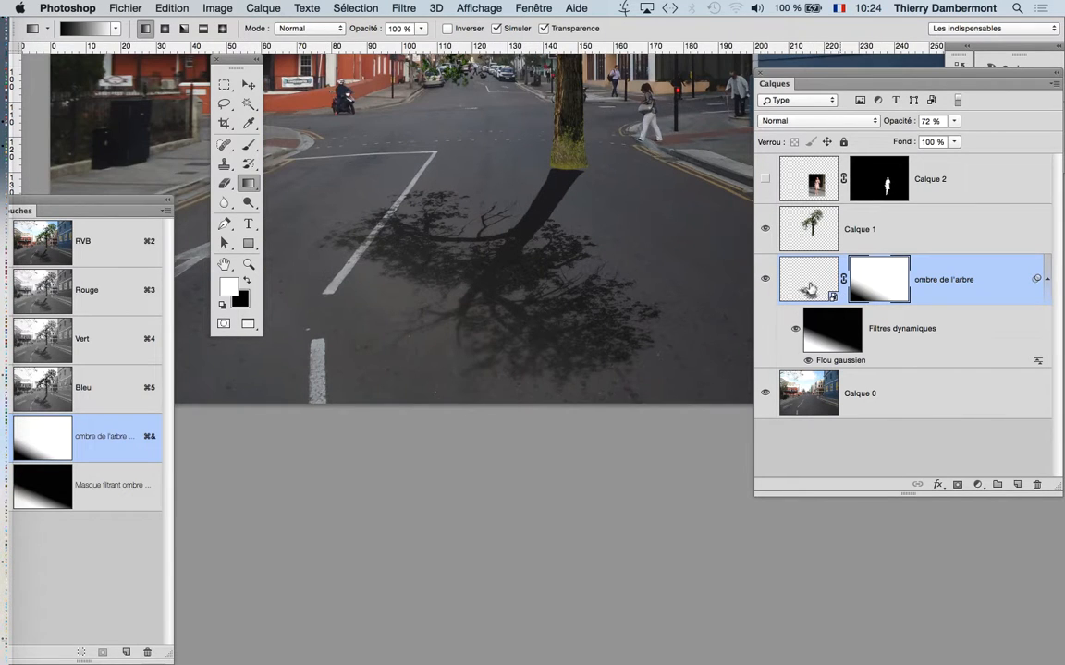
Step: Try to distort the "ombre de l'arbre" smart object with Free Transform by moving its lower-right corner up and slightly outward
click(809, 290)
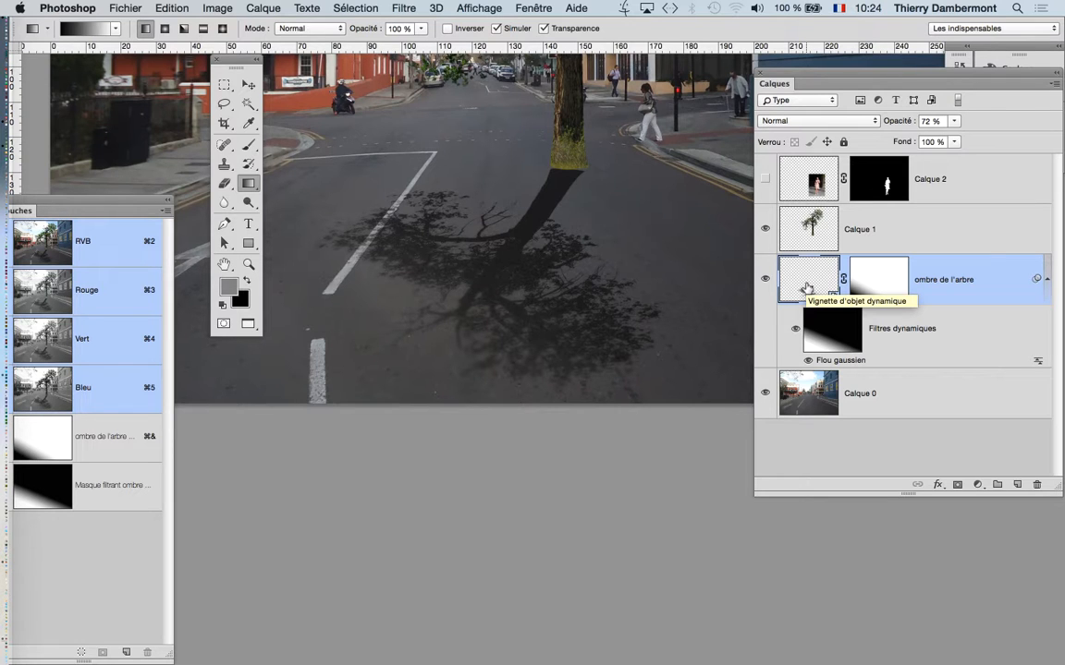
key(super+t)
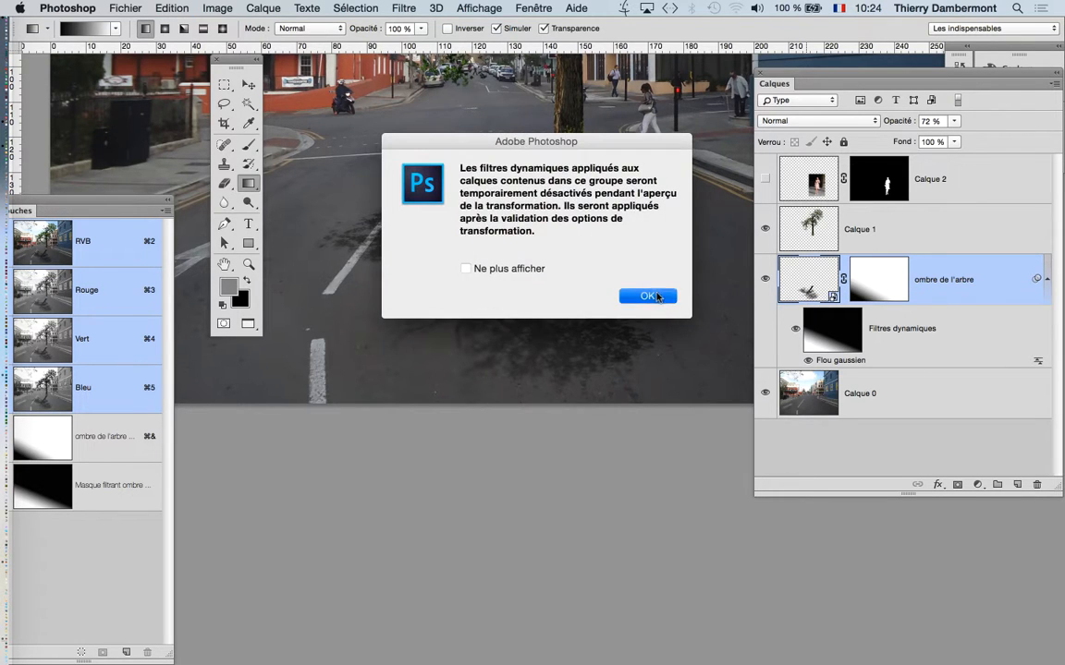
click(652, 296)
key(super+minus)
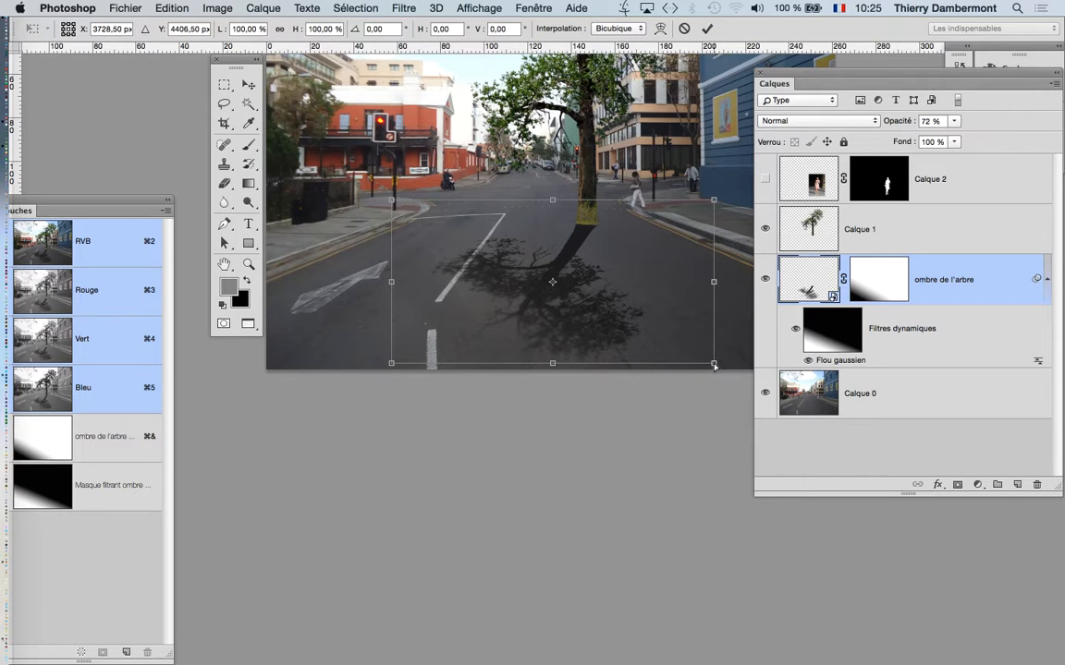
mouse_move(714, 365)
mouse_down()
mouse_move(726, 359)
mouse_move(726, 368)
mouse_move(720, 348)
mouse_move(724, 392)
mouse_move(720, 343)
mouse_up()
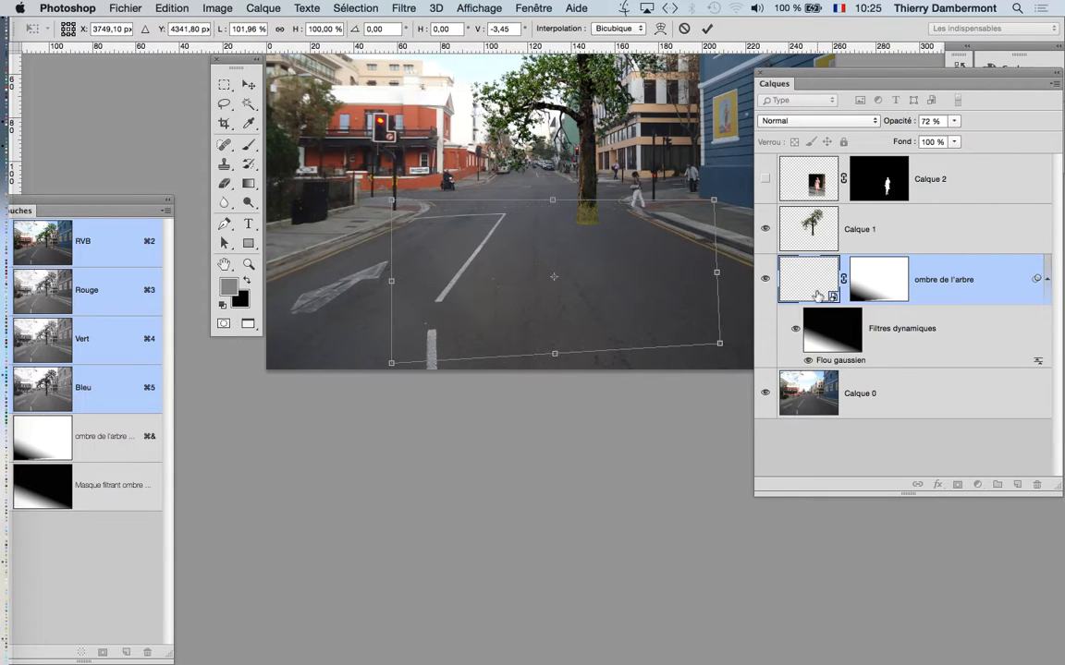
key(g)
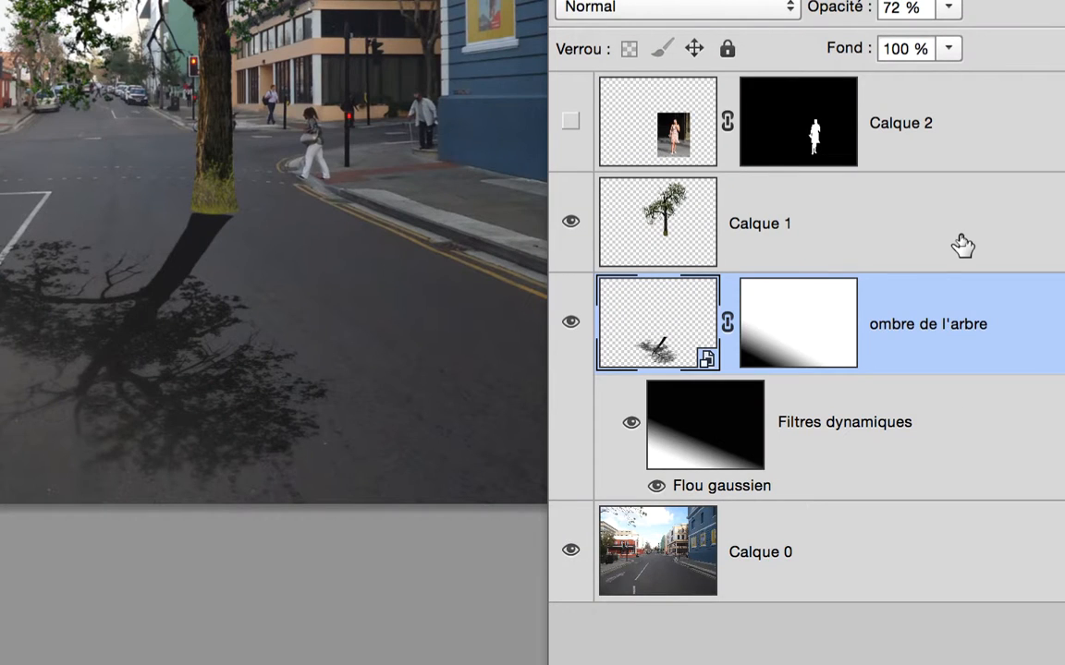
Step: Group the tree layer "Calque 1" and the "ombre de l'arbre" layer together in a new layer group
click(961, 245)
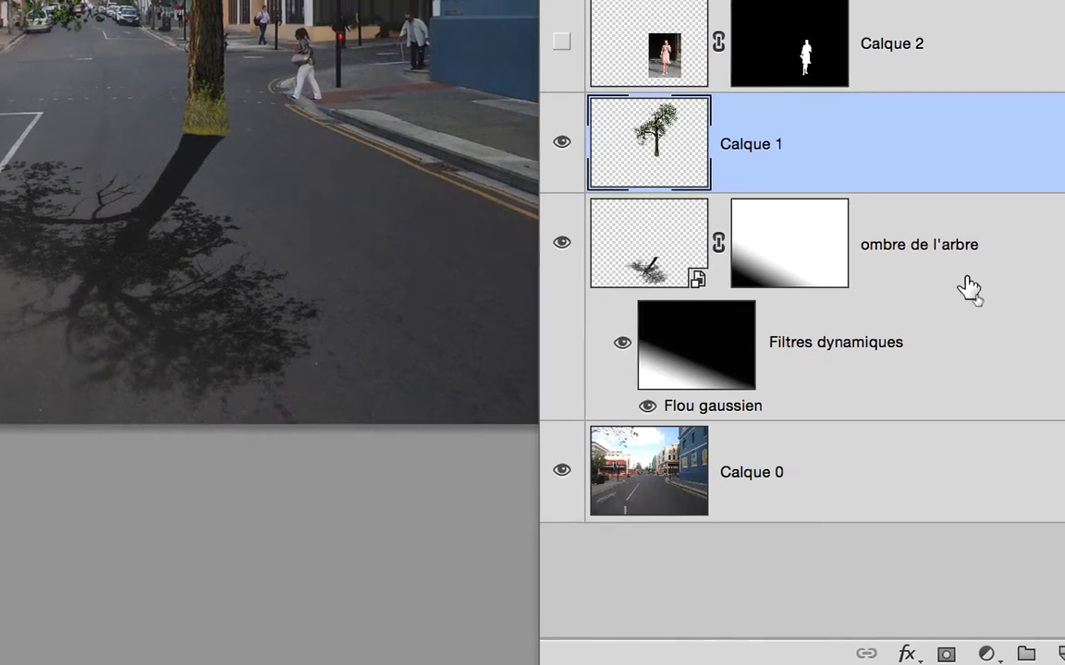
shift+click(984, 285)
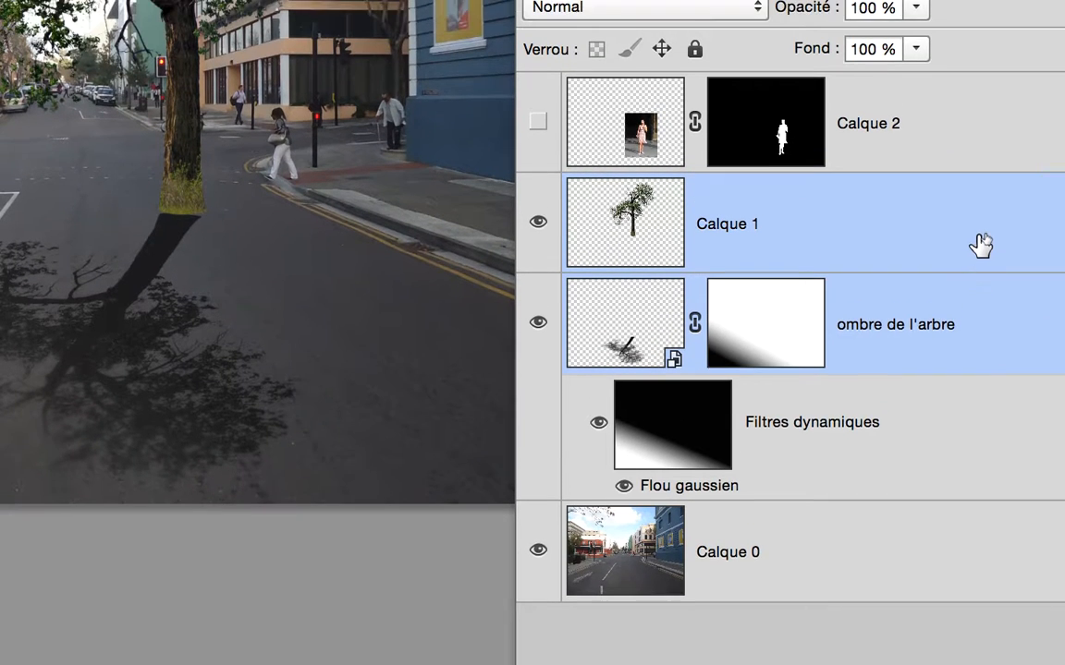
click(974, 168)
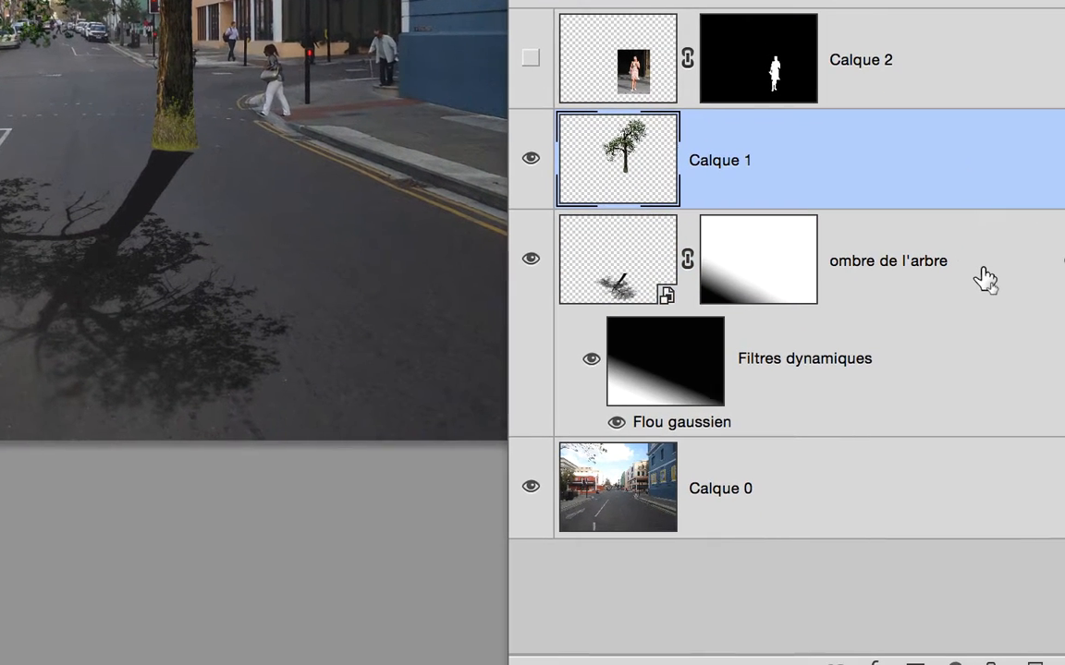
shift+click(997, 343)
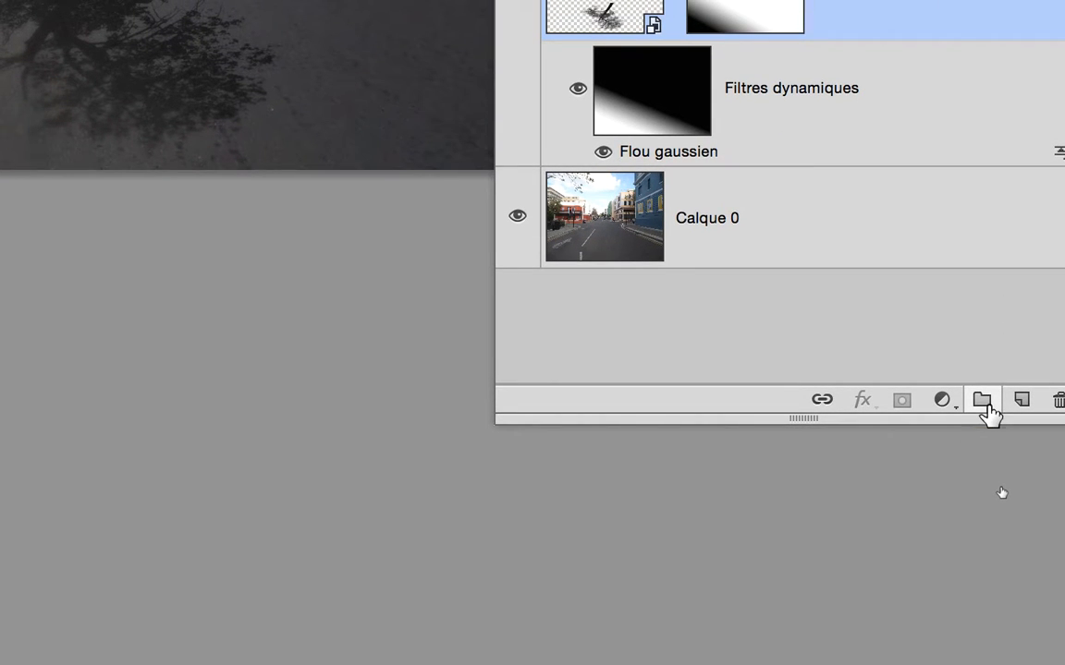
click(985, 405)
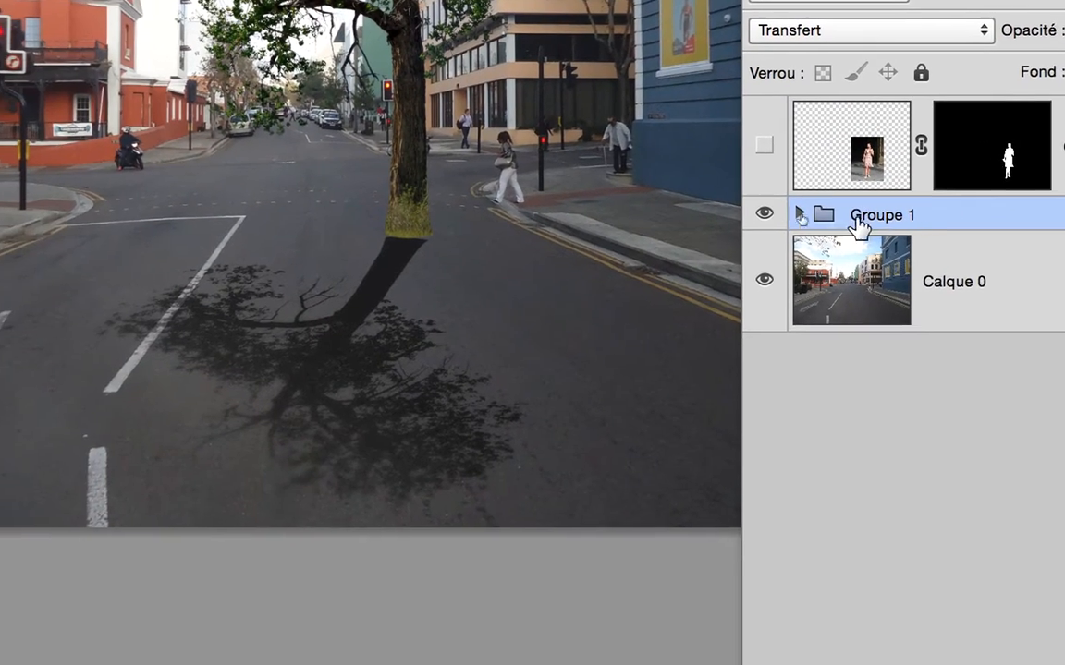
Step: Expand the new layer group to check its contents, and collapse it again
click(800, 214)
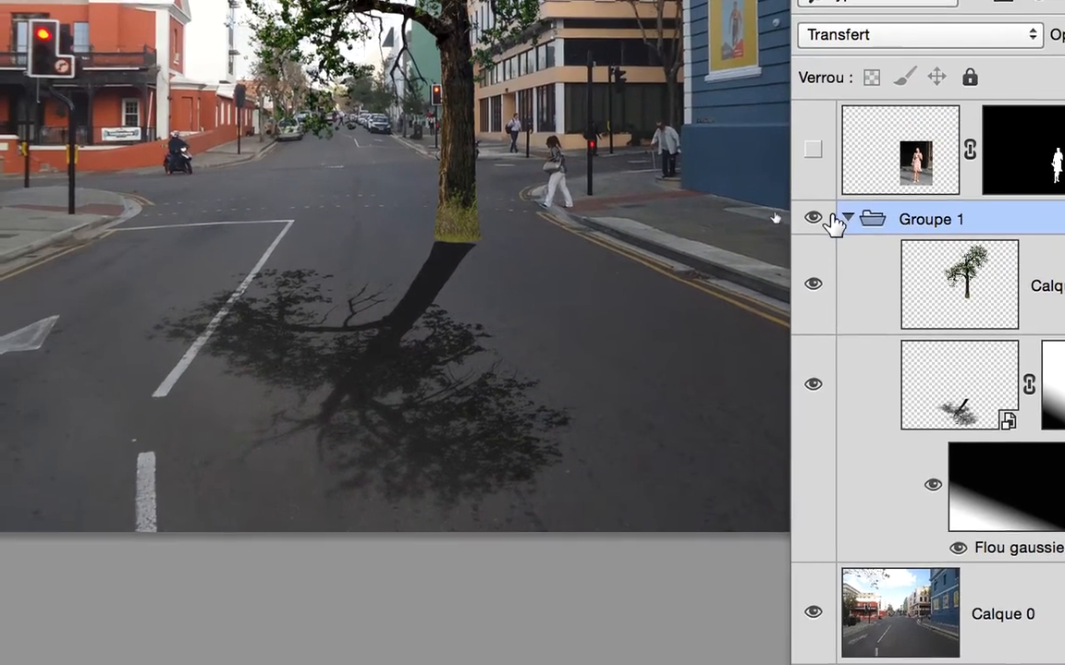
click(845, 218)
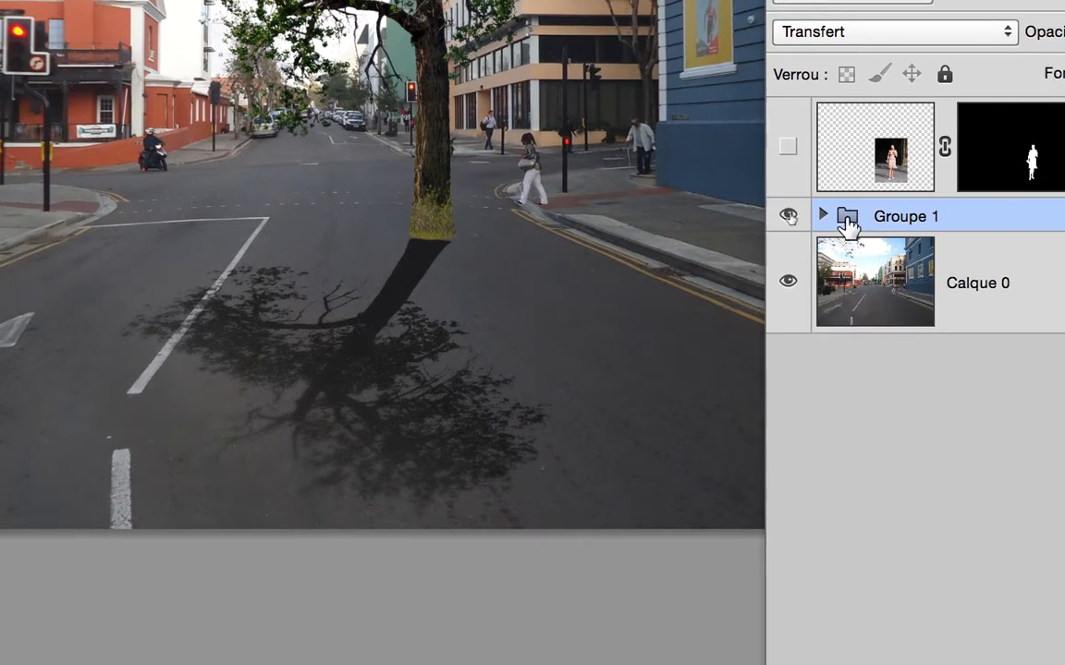
click(824, 218)
click(838, 218)
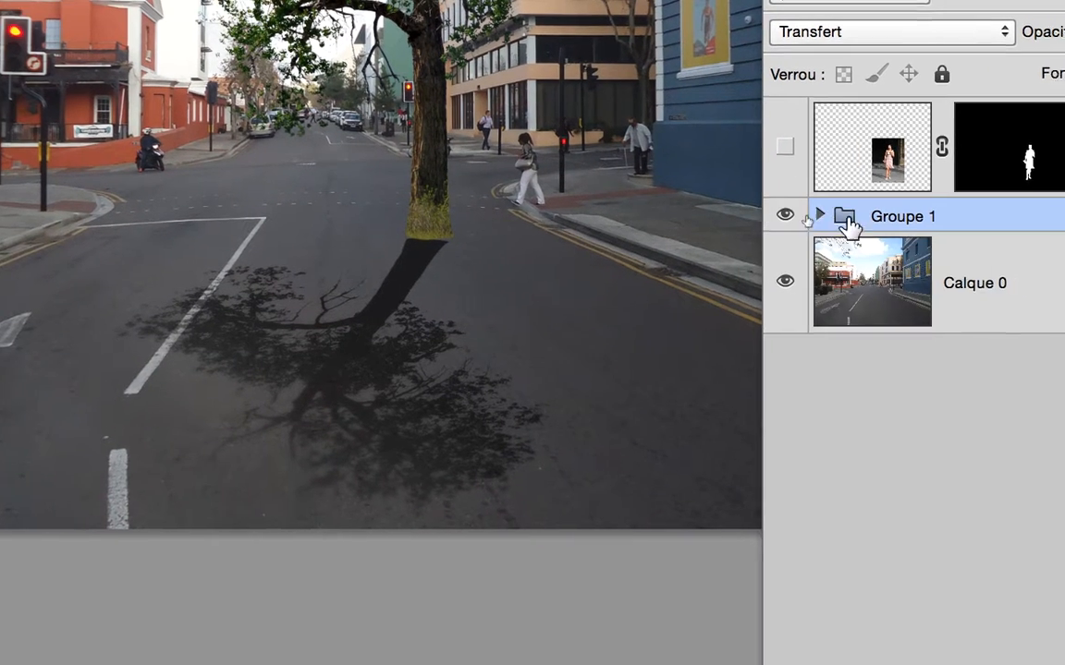